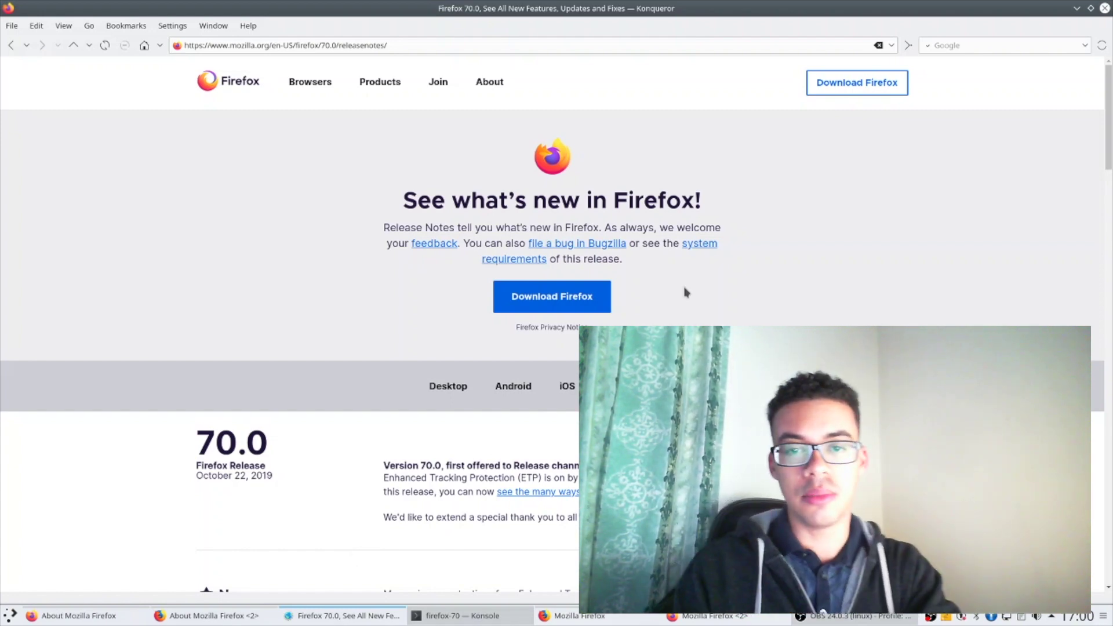
# Step: Minimize the Firefox 70.0 release notes window to uncover both Firefox windows and their About dialogs
pyautogui.click(1076, 8)
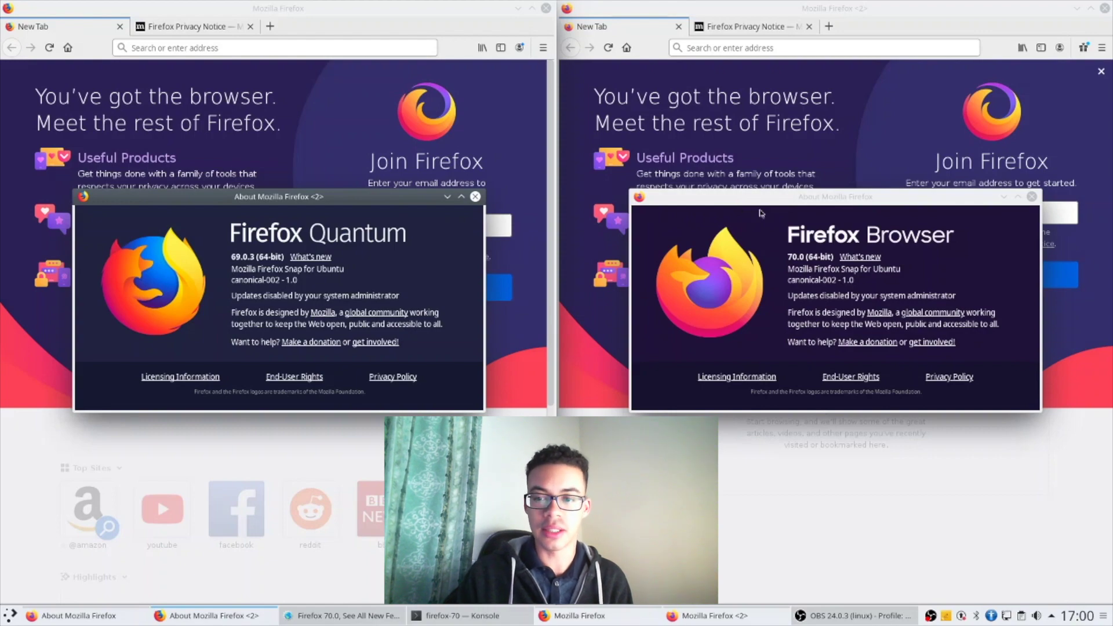
# Step: Close the Firefox 69.0.3 About dialog
pyautogui.click(475, 198)
# Step: Close the Firefox 70 About dialog and load google.com in both the left and right windows
pyautogui.click(1032, 196)
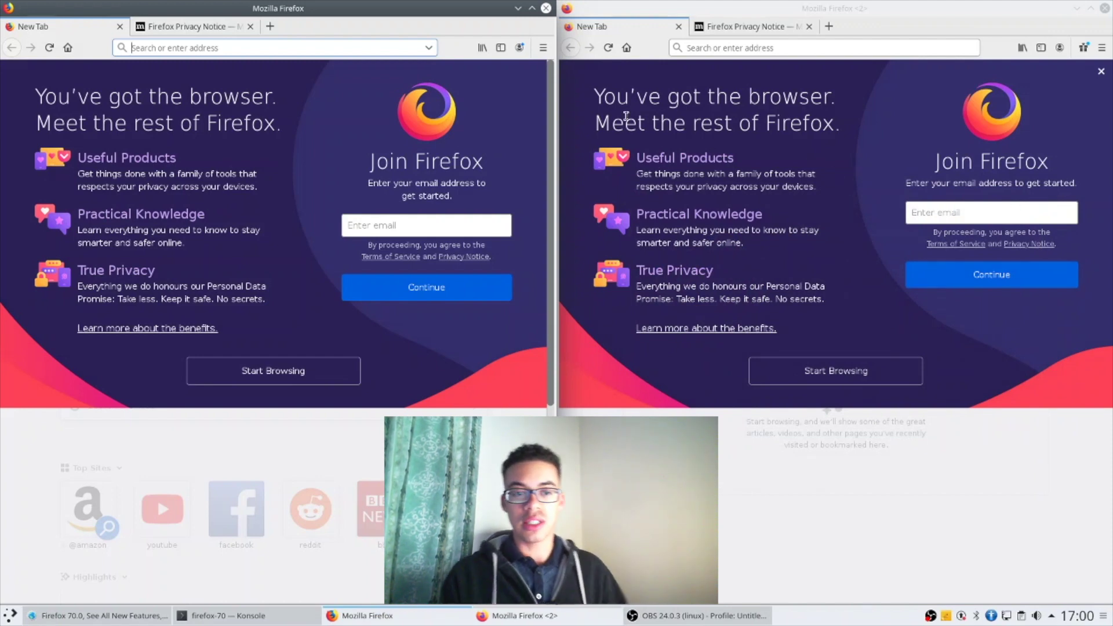
pyautogui.click(289, 45)
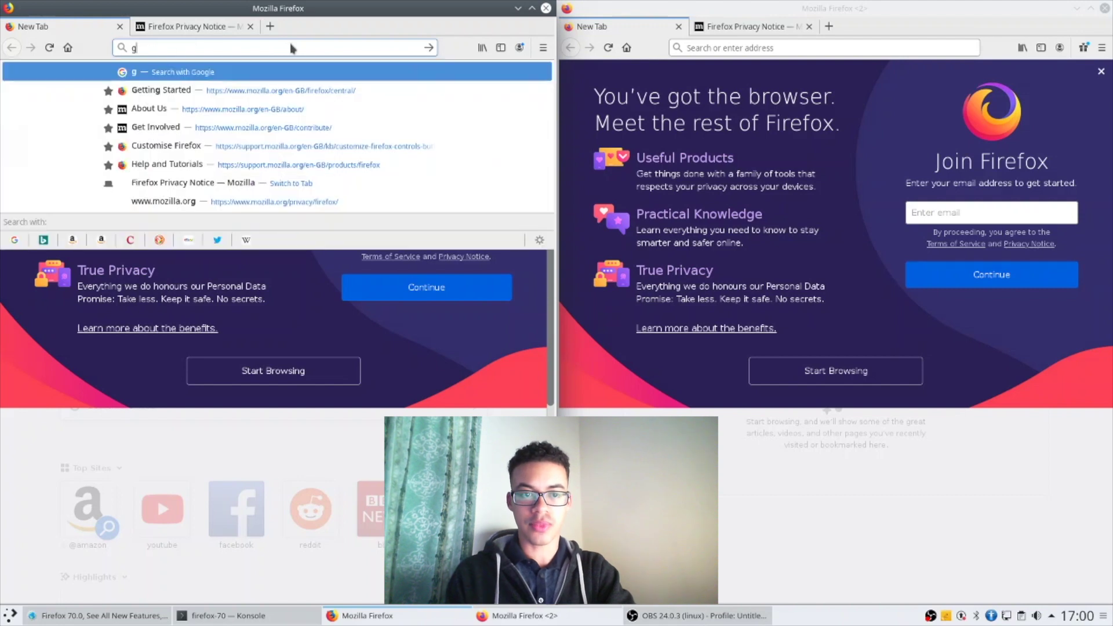
pyautogui.write('google.com')
pyautogui.press('Return')
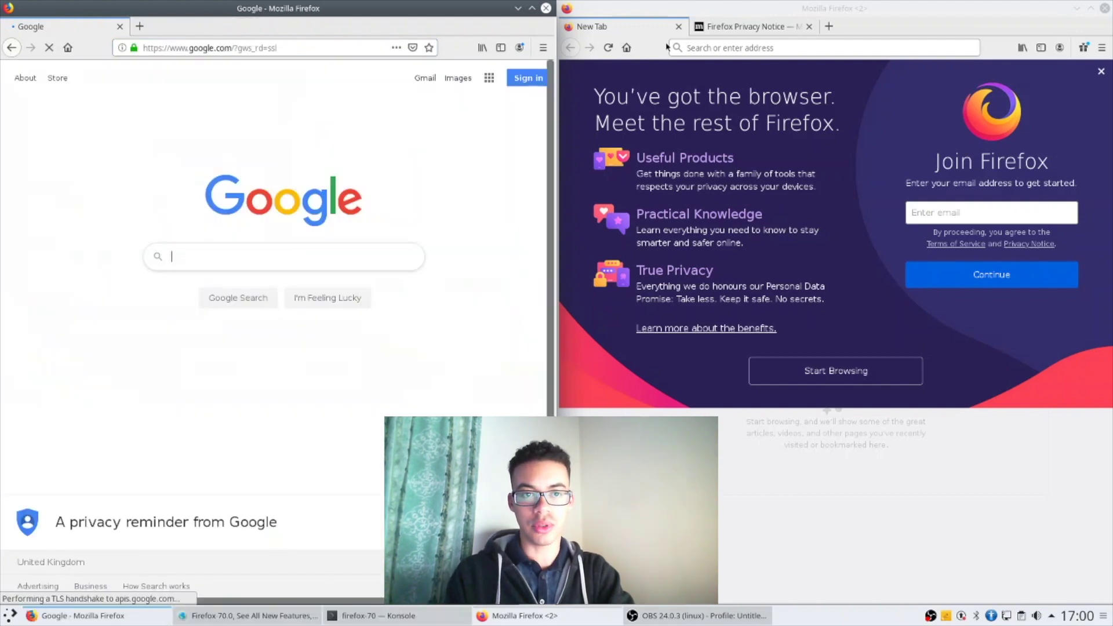
pyautogui.click(703, 47)
pyautogui.write('google.com')
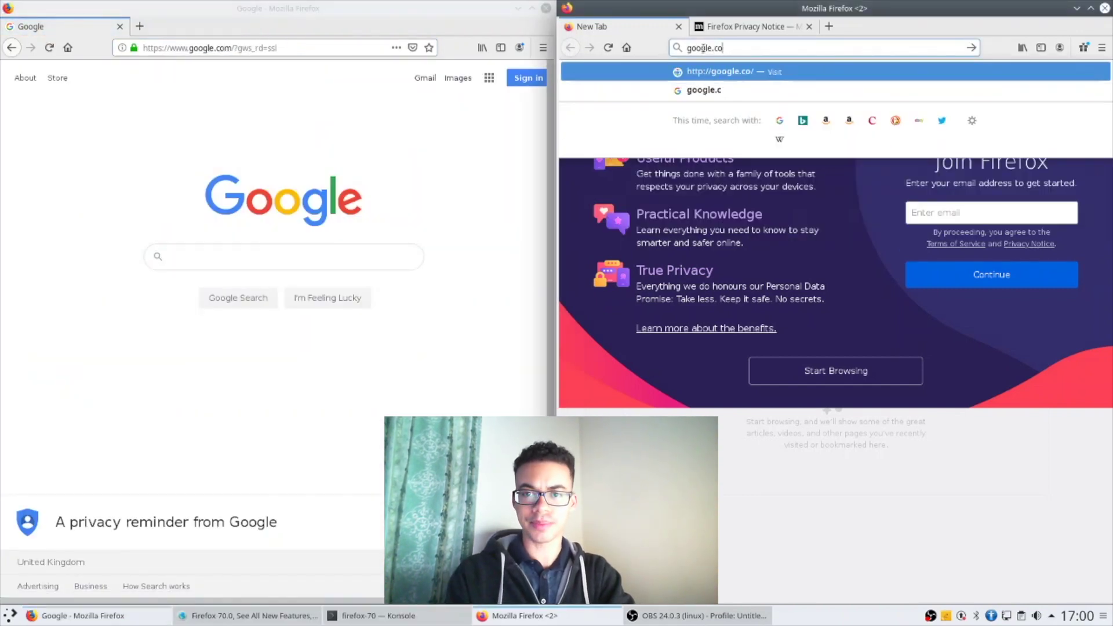
pyautogui.press('Return')
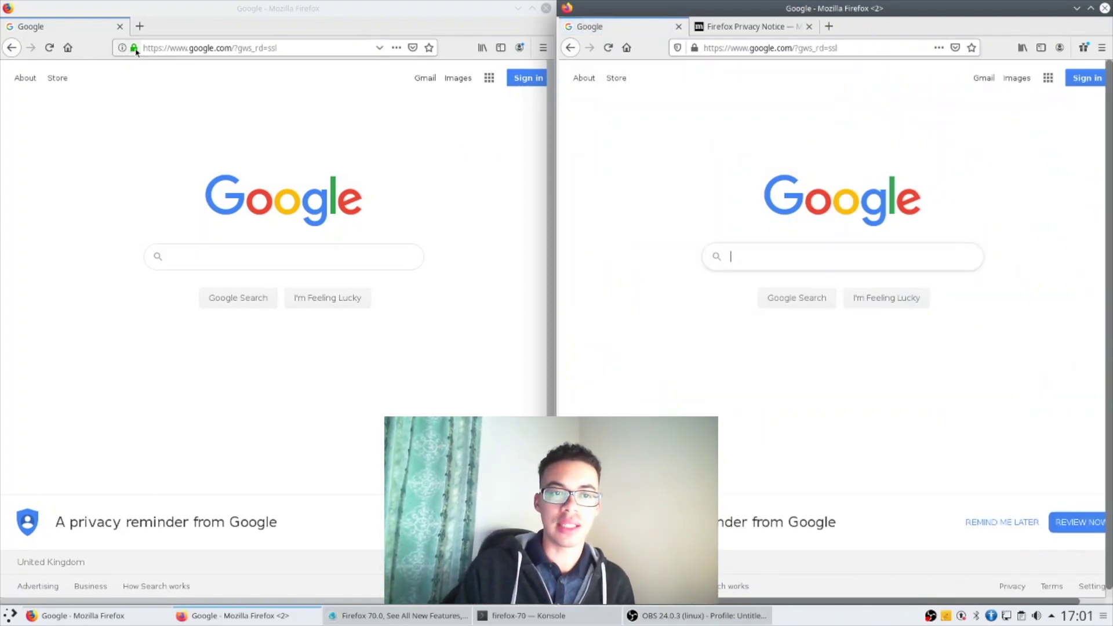
pyautogui.moveTo(136, 51)
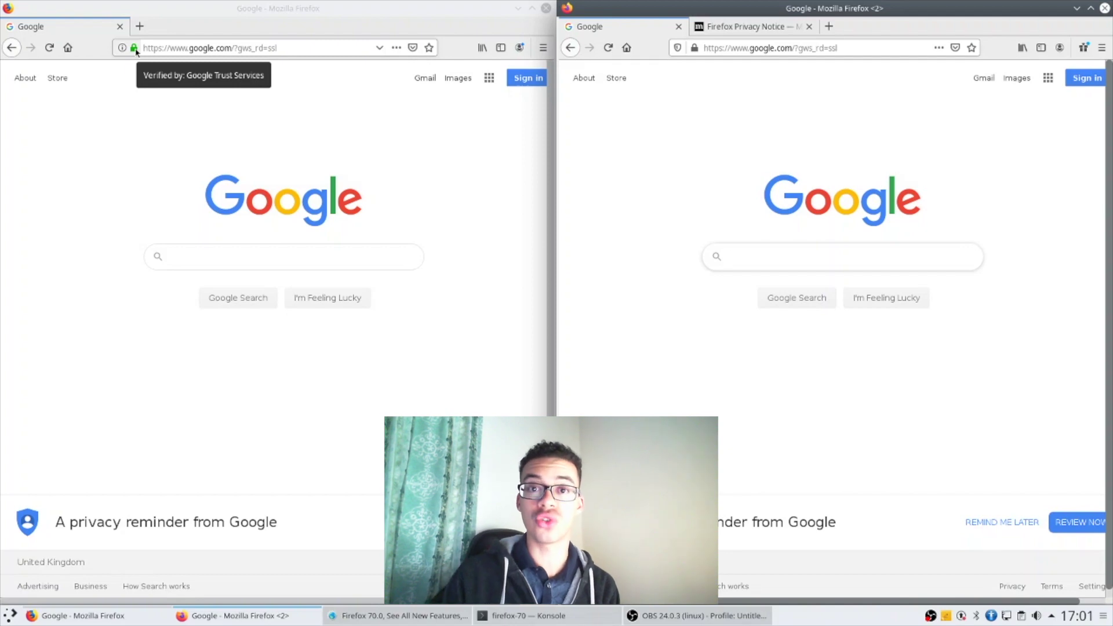
pyautogui.click(719, 46)
pyautogui.write('ht')
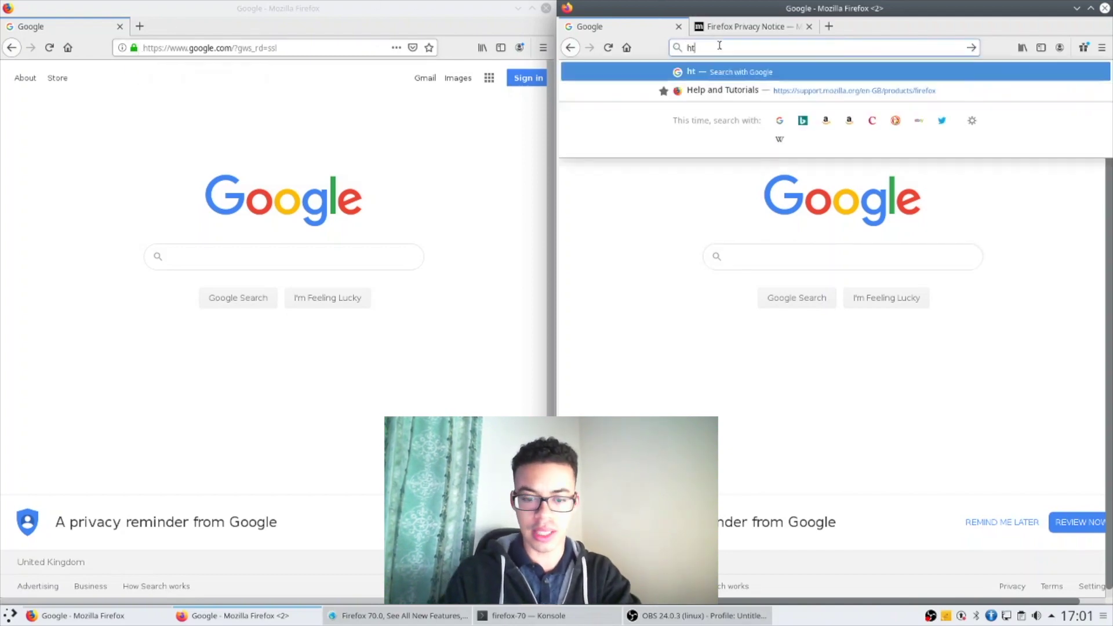
pyautogui.write('tp://yahoo.com')
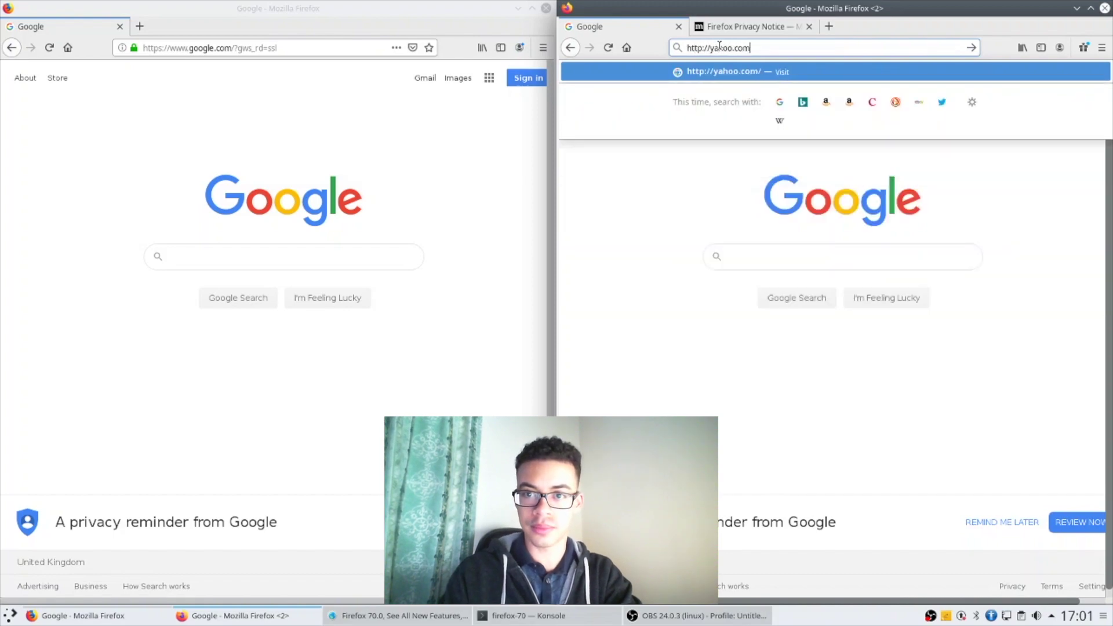
pyautogui.press('Return')
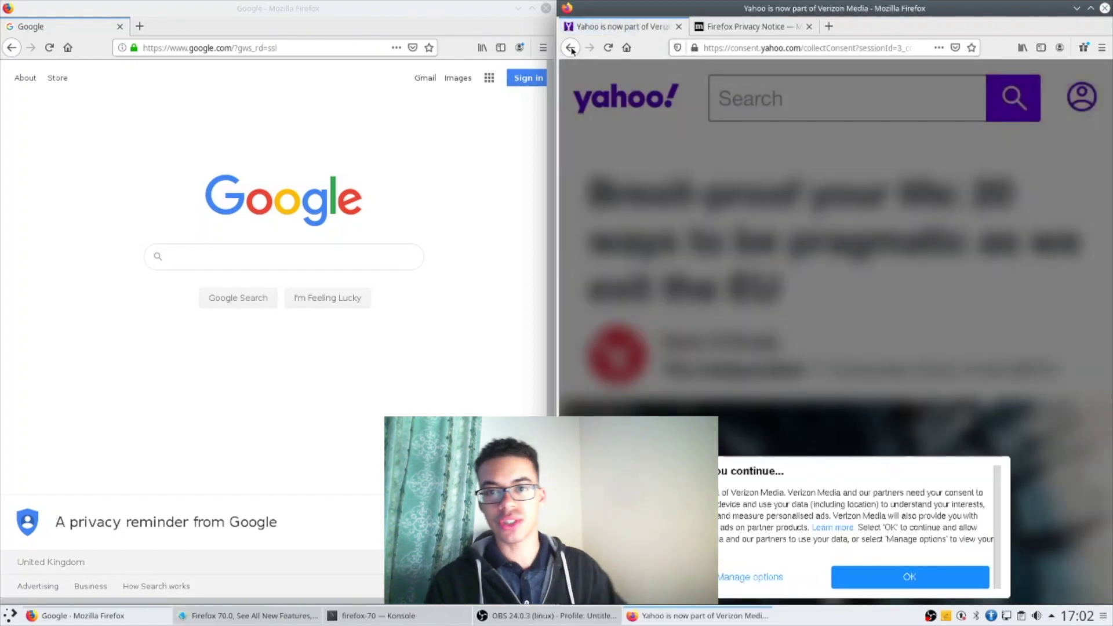
pyautogui.hotkey('alt', 'Left')
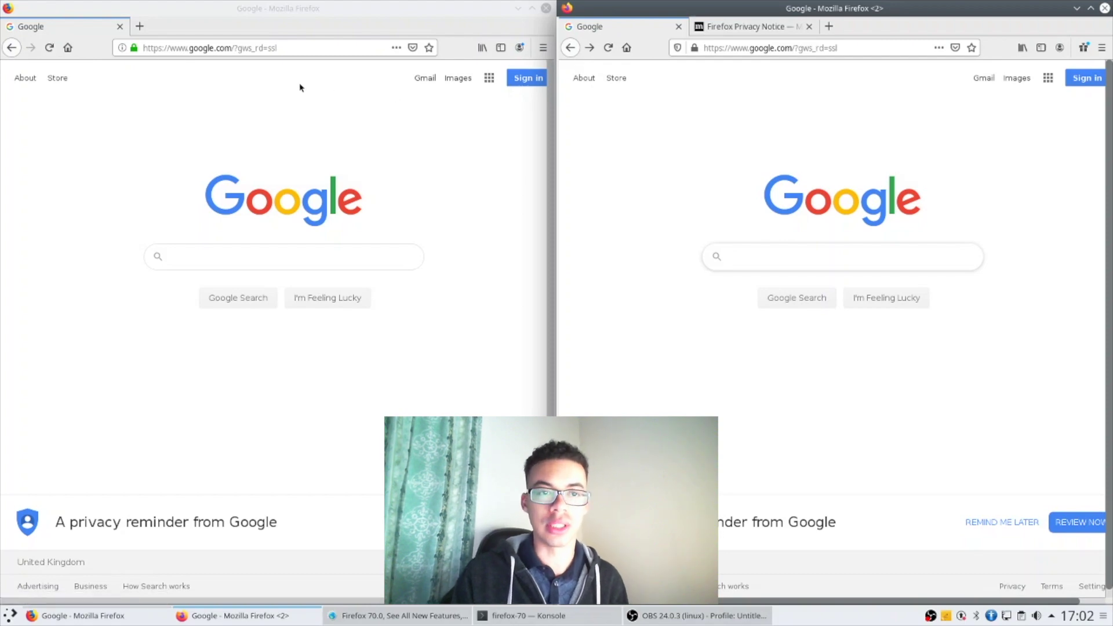
# Step: View google.com's site information in Firefox 69, then open Firefox 70's tracking Protections panel
pyautogui.click(133, 48)
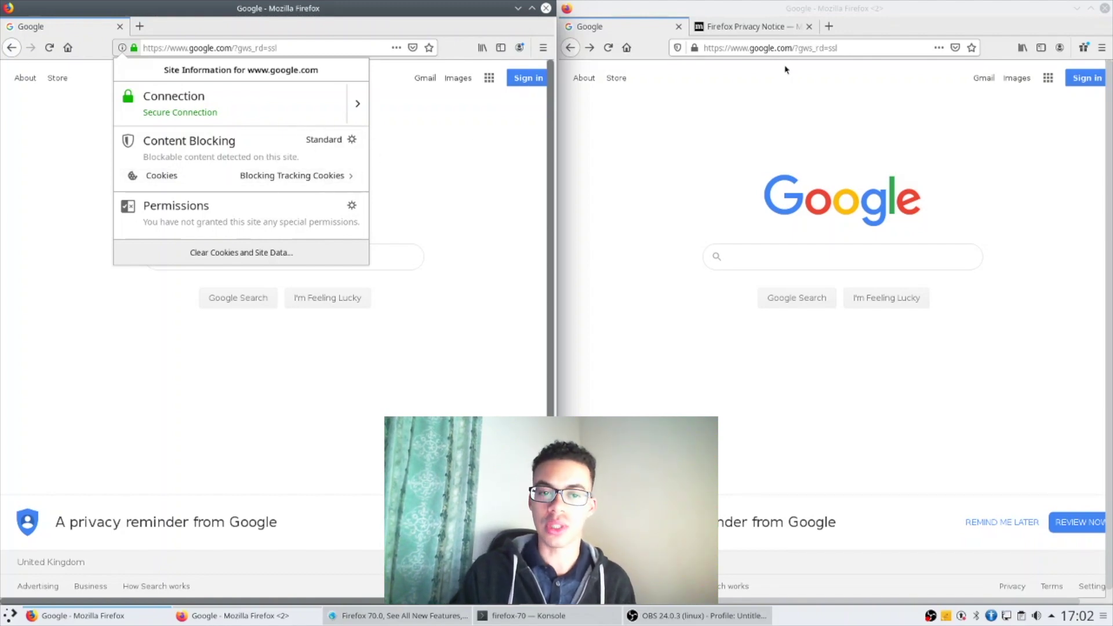
pyautogui.click(677, 51)
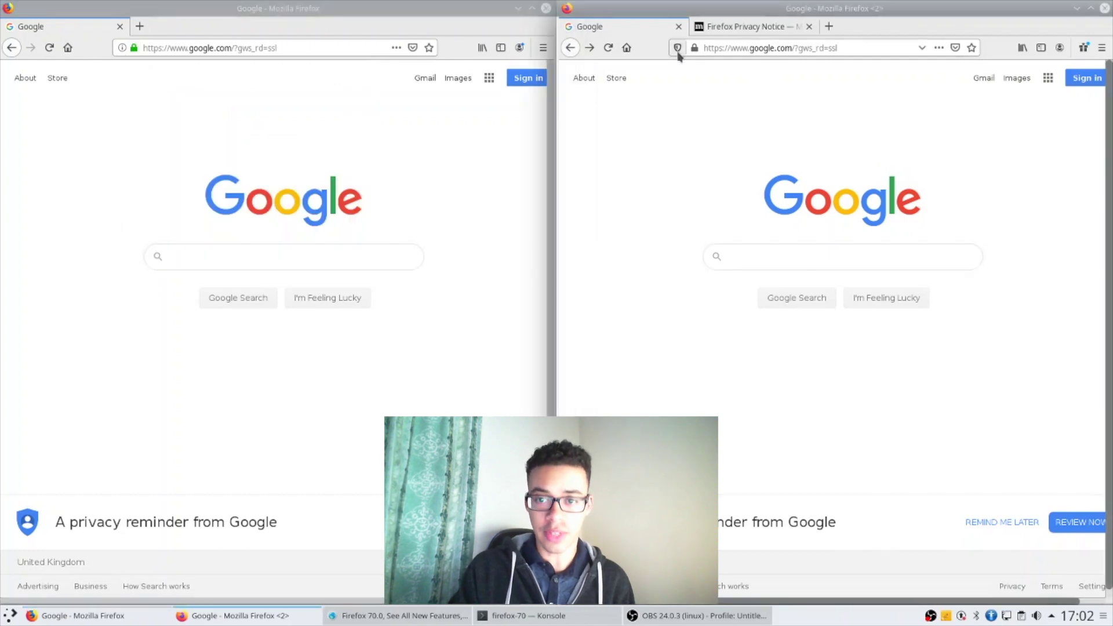
pyautogui.click(677, 51)
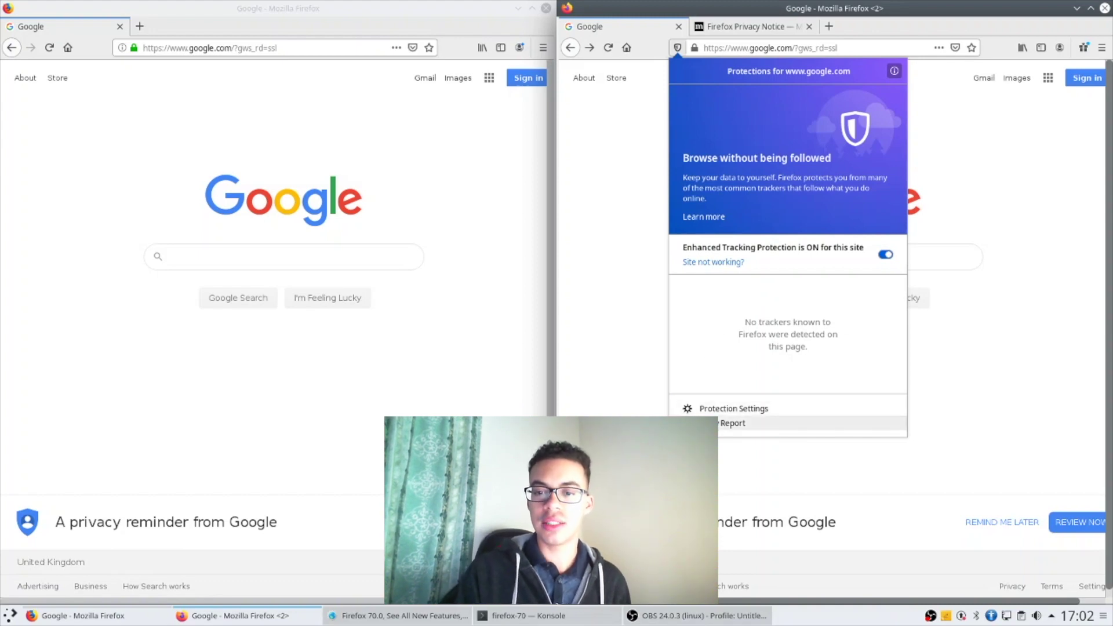
# Step: Open the full Privacy Protections report showing 0 trackers blocked this week
pyautogui.click(696, 423)
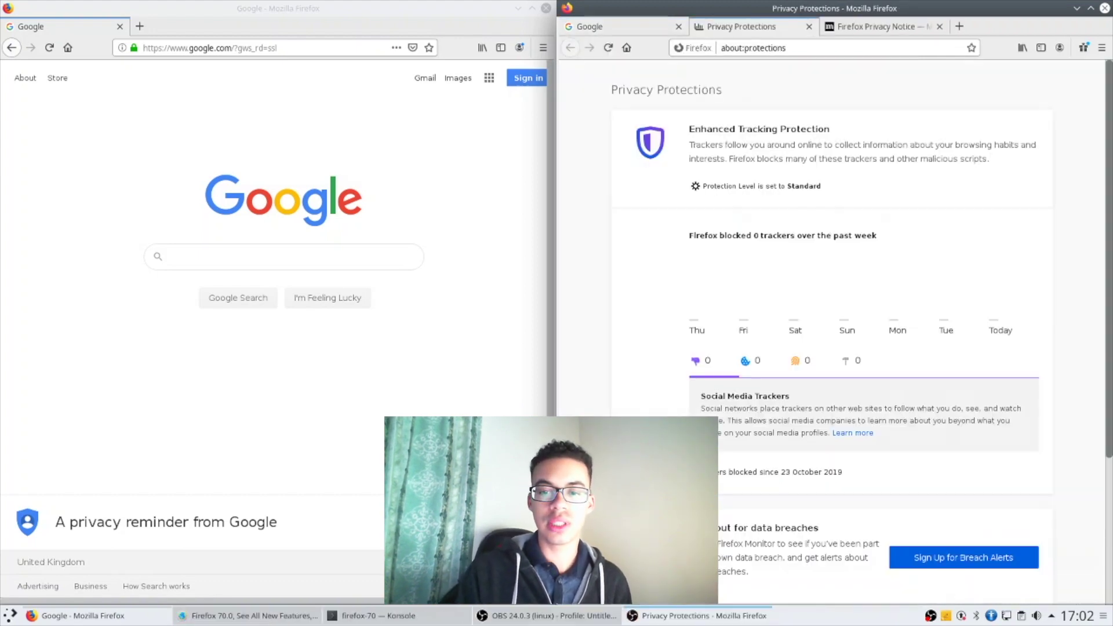
# Step: Review the Cross-Site Tracking Cookies, Fingerprinters, Cryptominers and Social Media Trackers categories, then scroll down the report
pyautogui.click(759, 365)
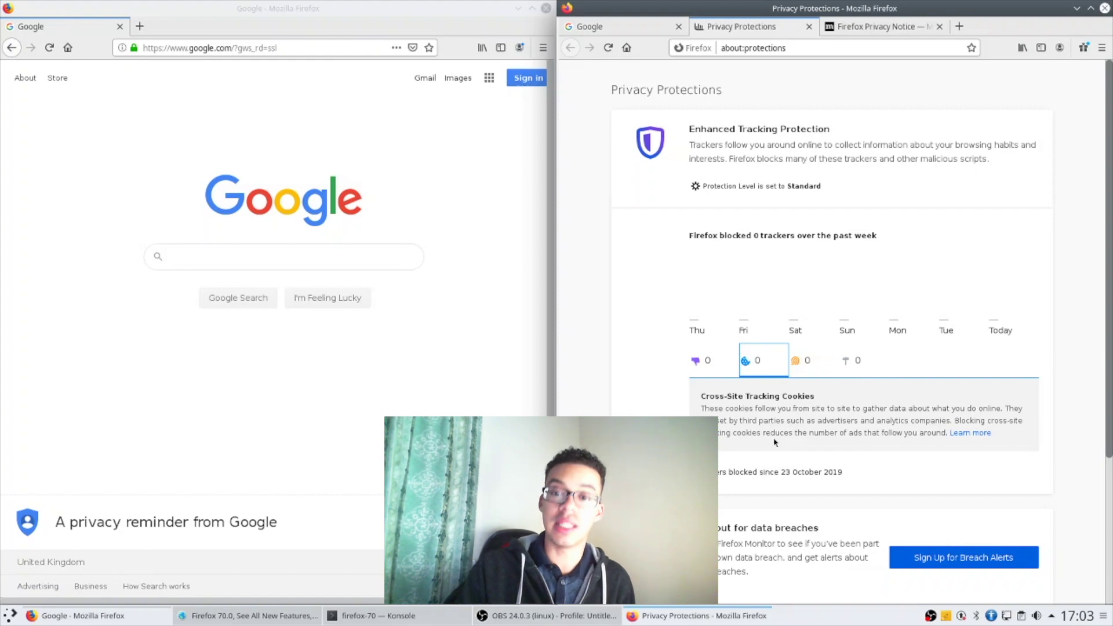
pyautogui.moveTo(747, 397)
pyautogui.mouseDown()
pyautogui.moveTo(790, 399)
pyautogui.moveTo(749, 397)
pyautogui.mouseUp()
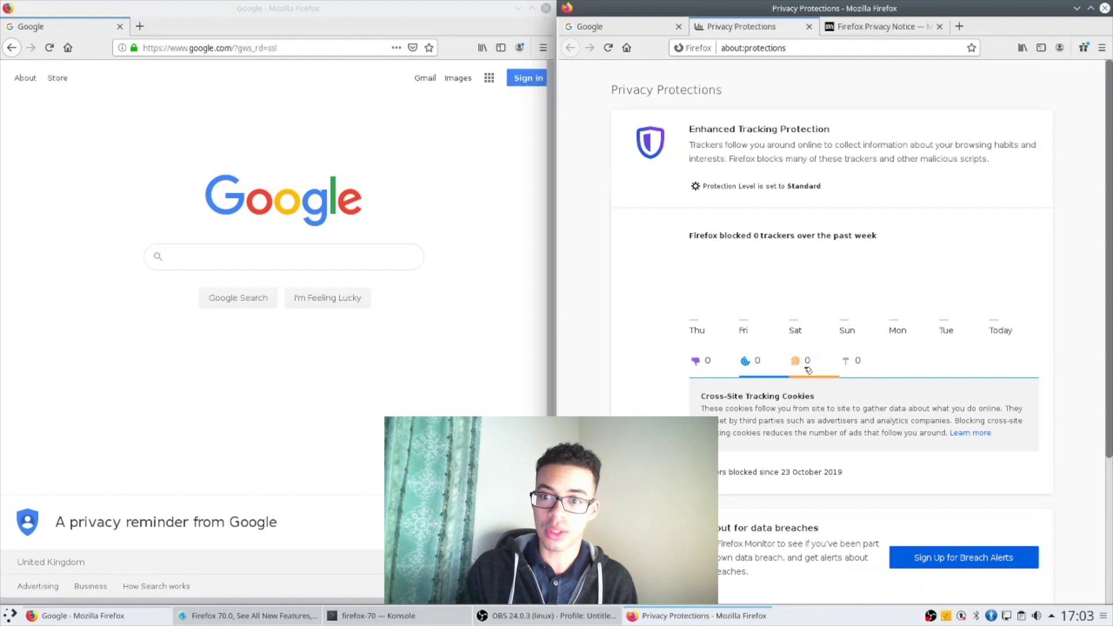
pyautogui.click(808, 370)
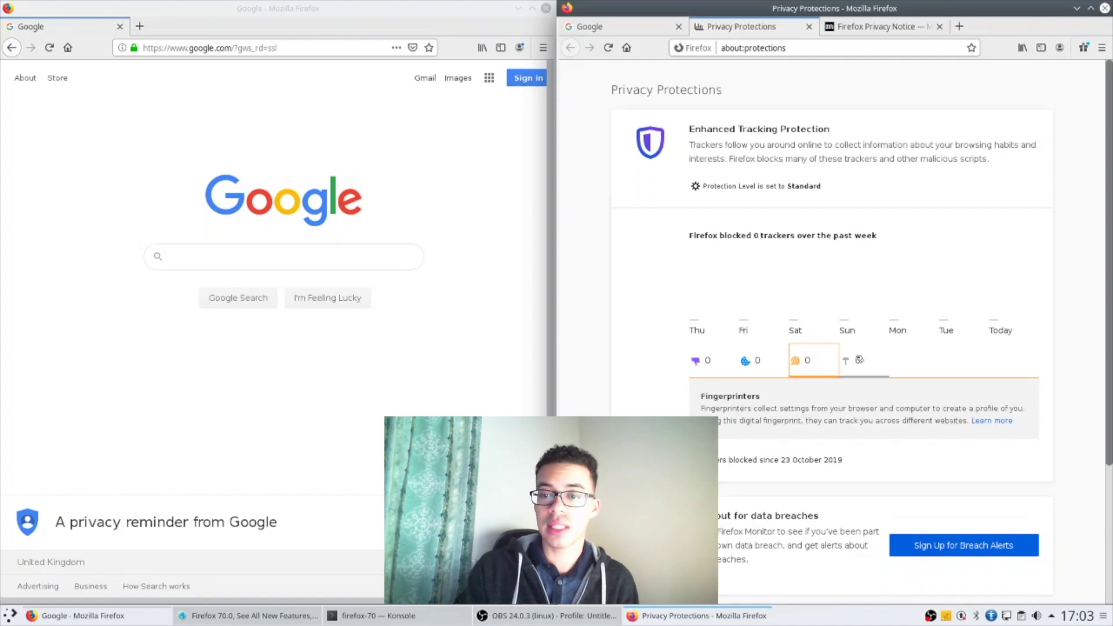
pyautogui.click(859, 359)
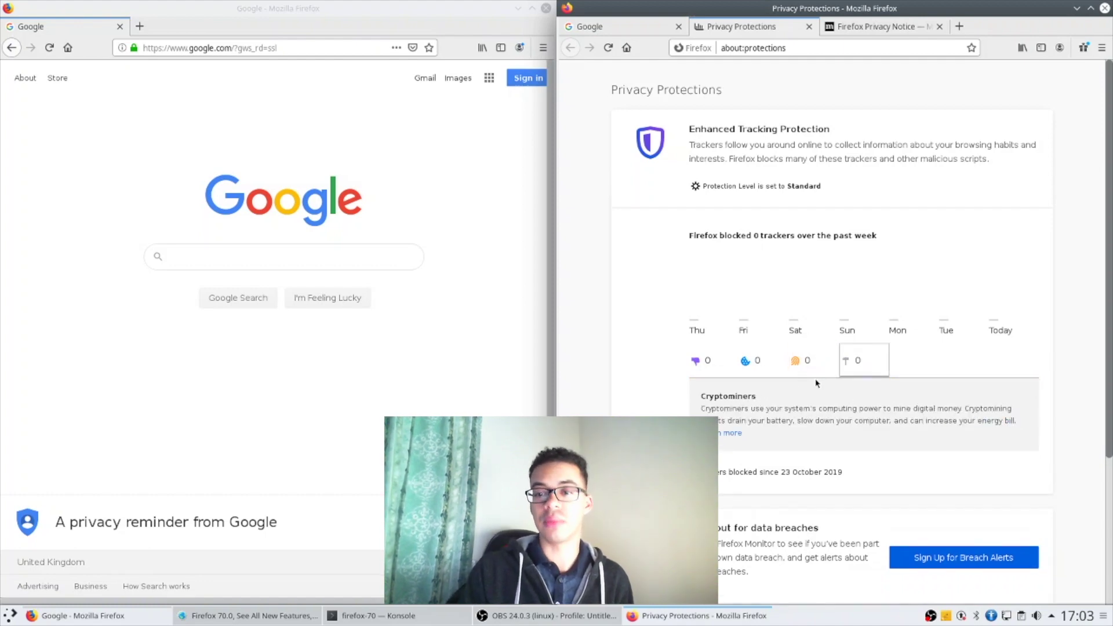
pyautogui.click(755, 356)
pyautogui.click(714, 361)
pyautogui.click(844, 360)
pyautogui.click(713, 358)
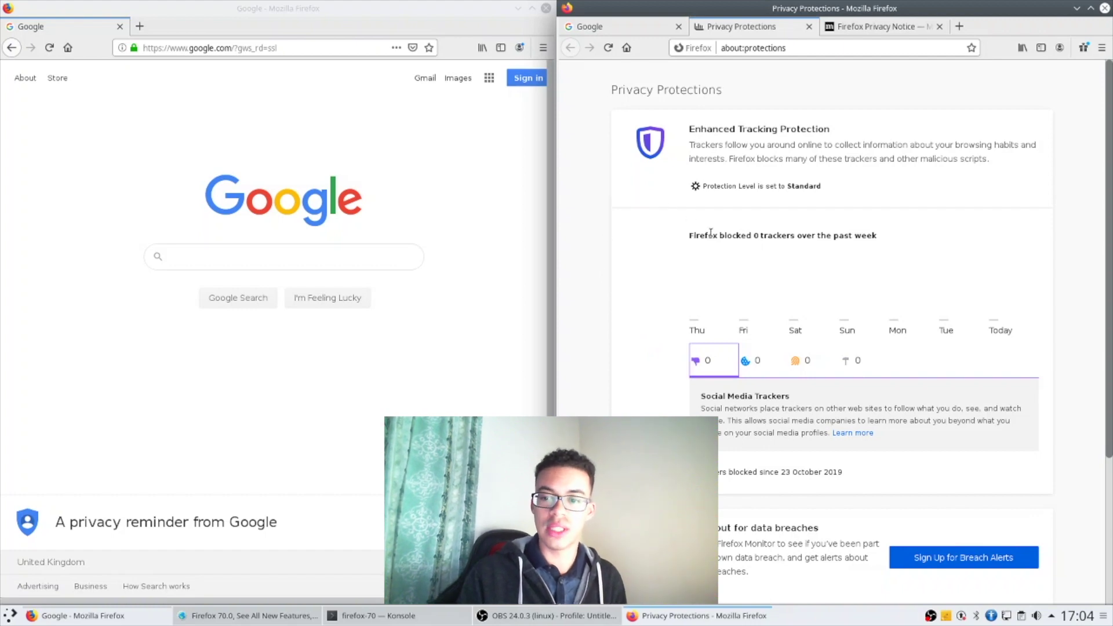
pyautogui.moveTo(1109, 337); pyautogui.dragTo(1108, 485)
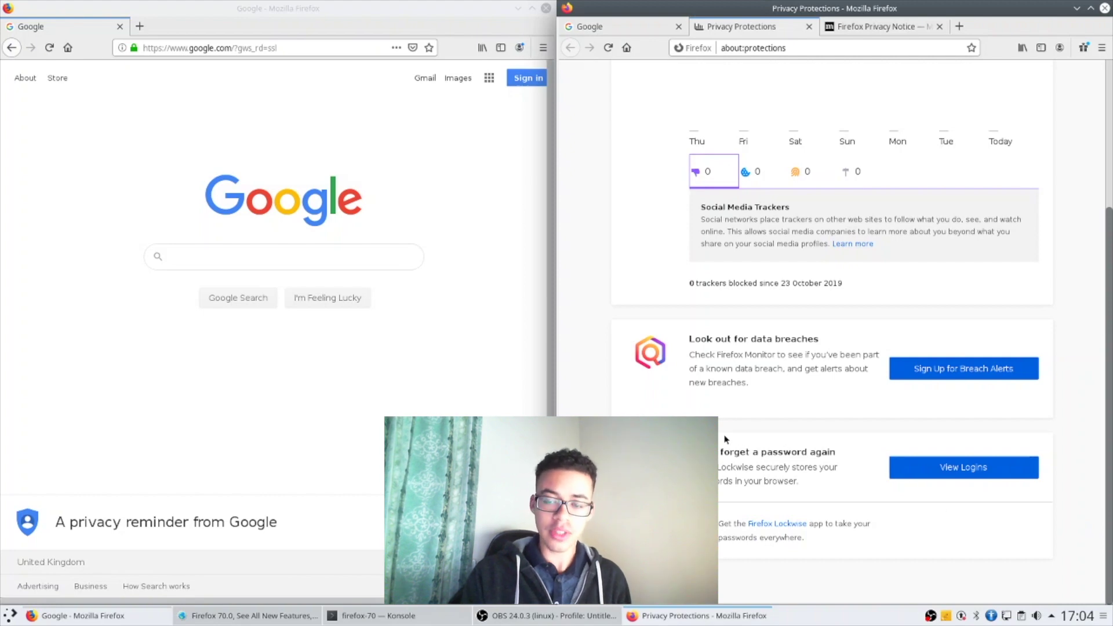
# Step: Open Firefox 69's Saved Logins dialog from the main menu and move it over the Google window
pyautogui.click(542, 48)
pyautogui.click(490, 234)
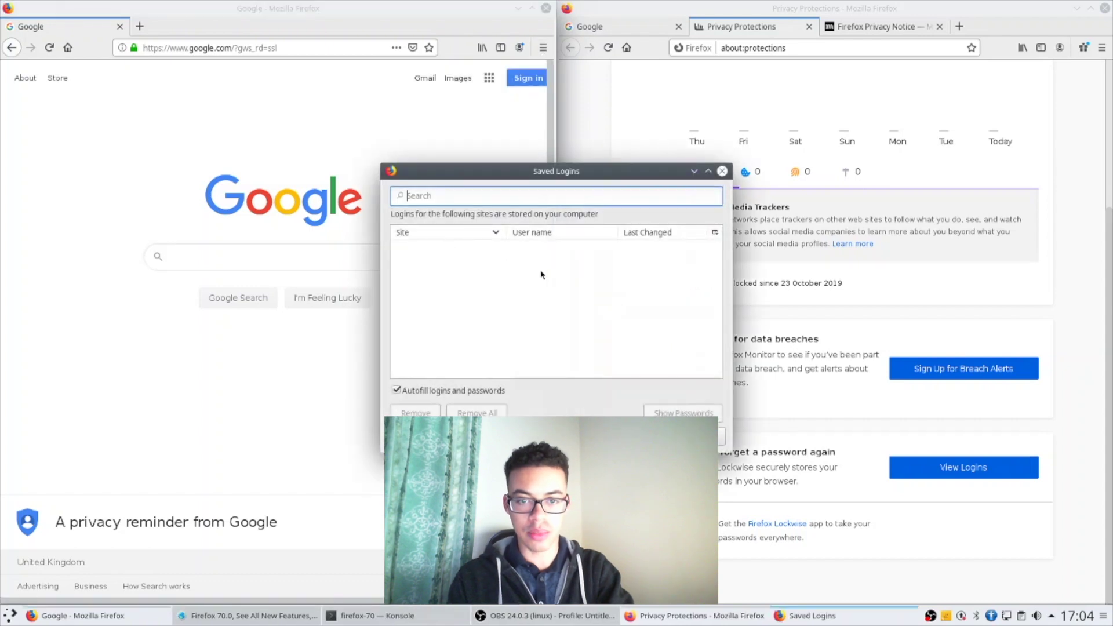
pyautogui.moveTo(485, 169); pyautogui.dragTo(290, 142)
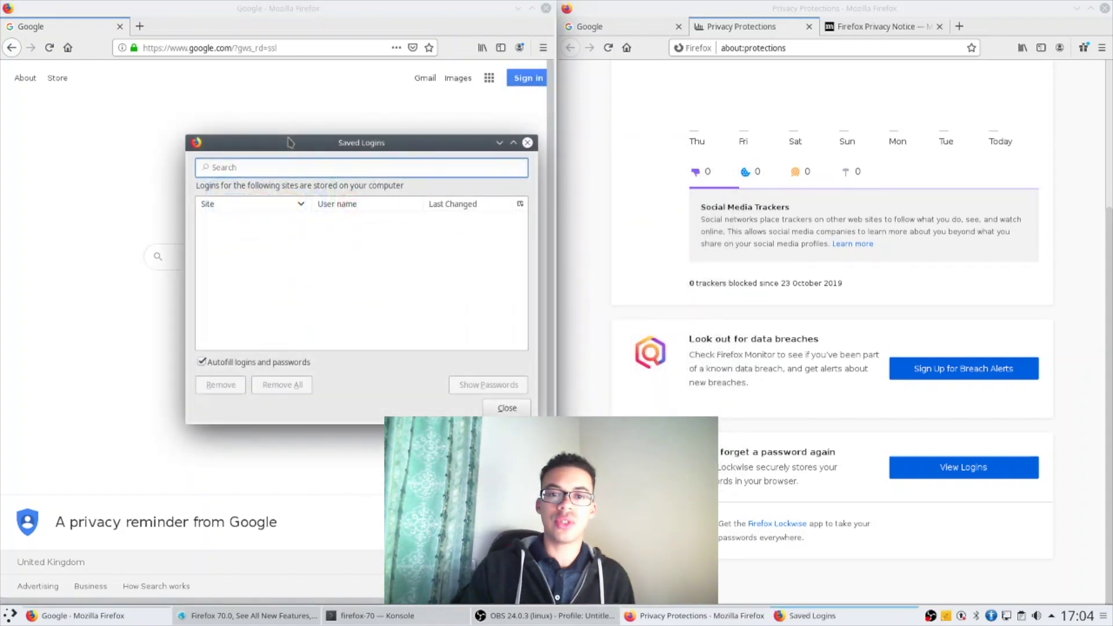
pyautogui.moveTo(288, 146); pyautogui.dragTo(259, 133)
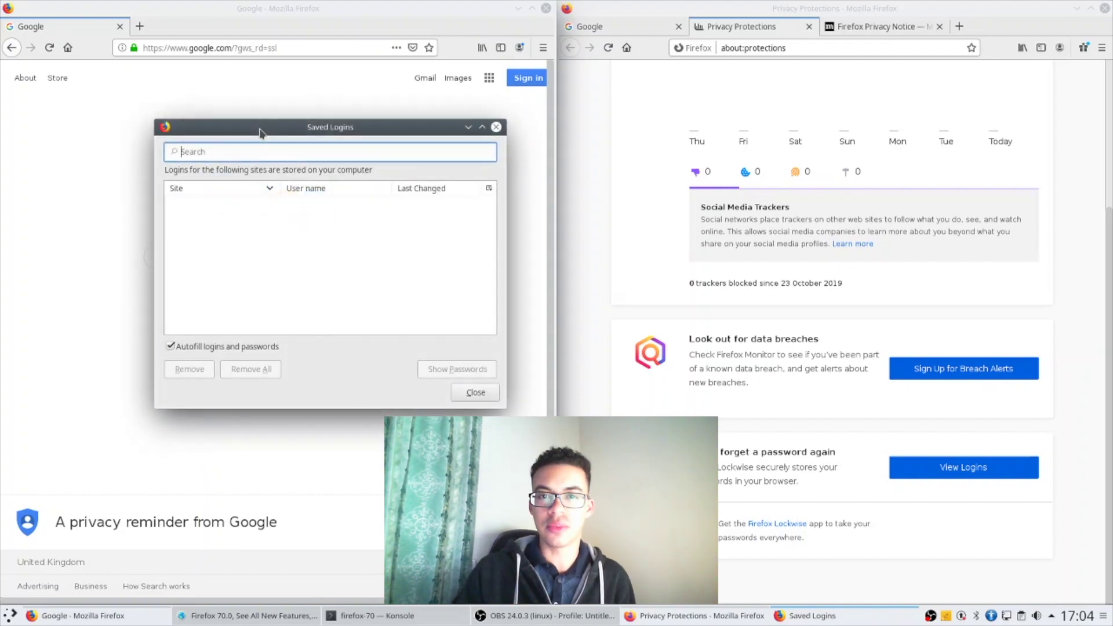
pyautogui.moveTo(264, 133); pyautogui.dragTo(268, 133)
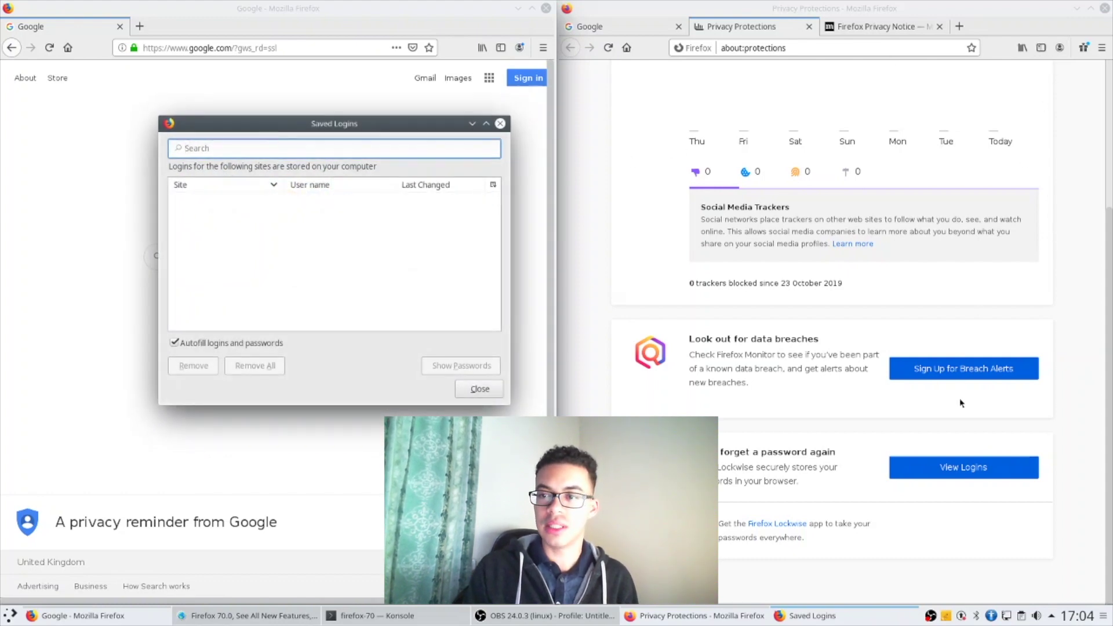
# Step: Open the Lockwise saved logins page in Firefox 70, then bring the left Google window forward
pyautogui.click(934, 466)
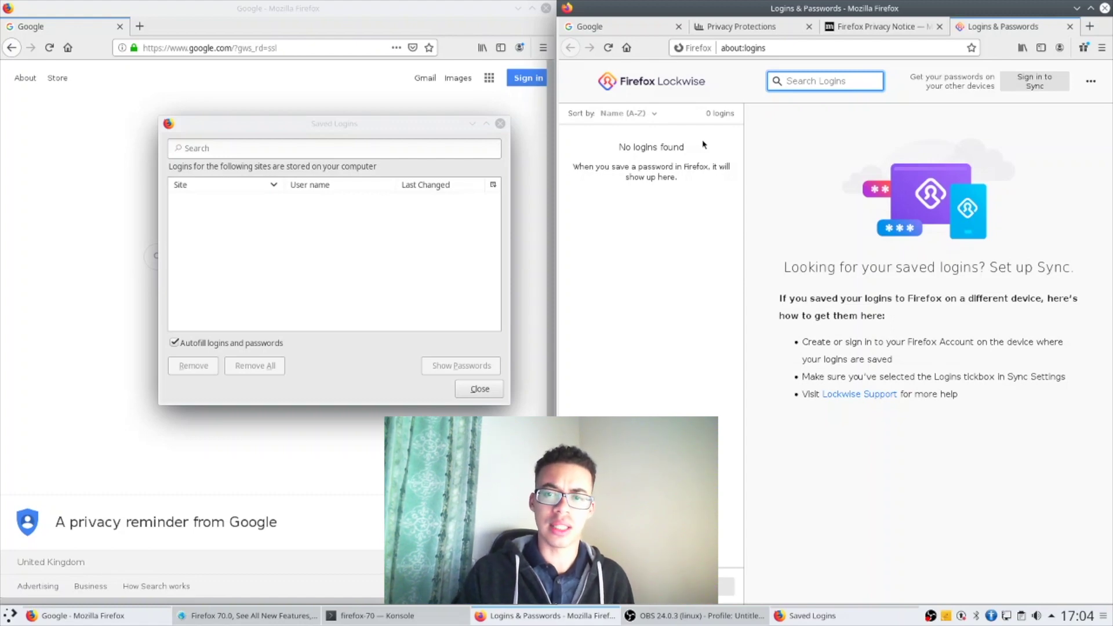
pyautogui.click(681, 137)
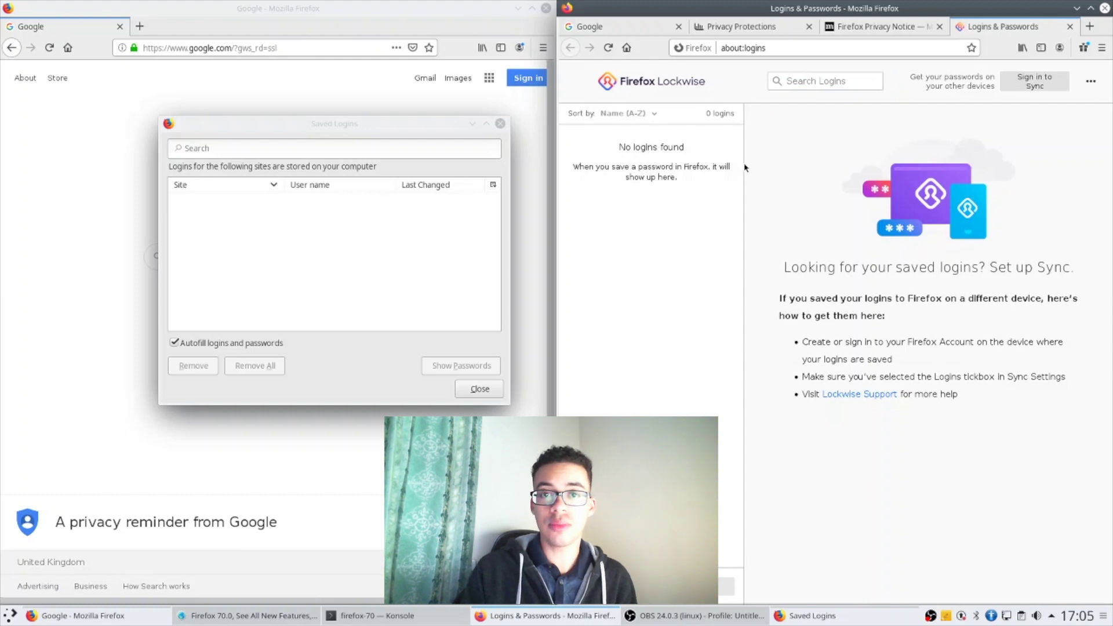
pyautogui.click(486, 101)
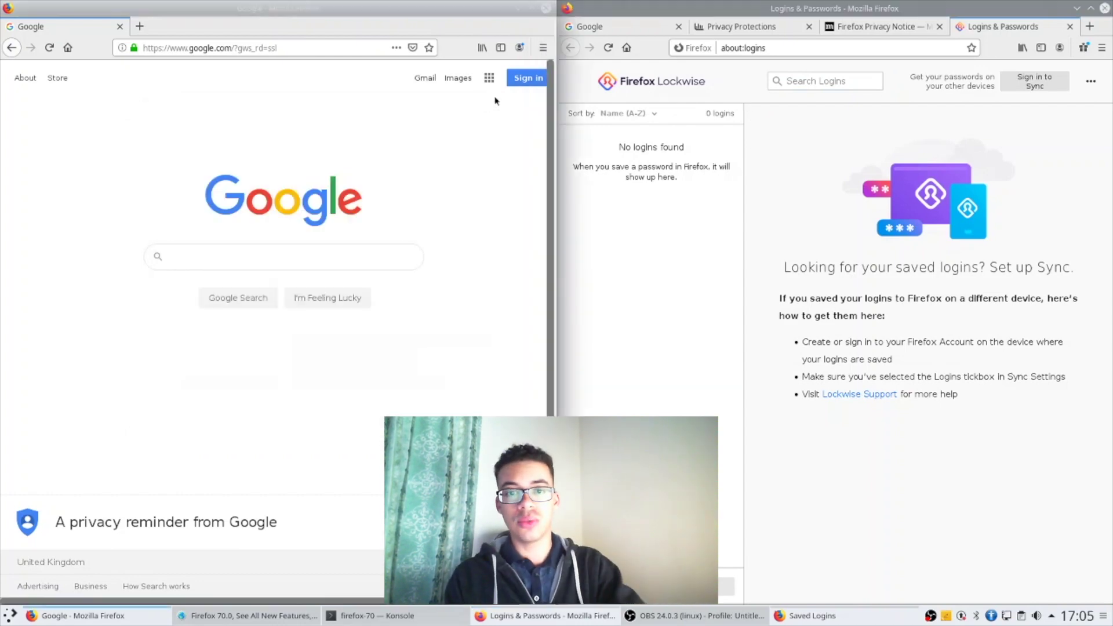
# Step: Go to Sign in > Create account > For myself on Google in both windows
pyautogui.click(538, 80)
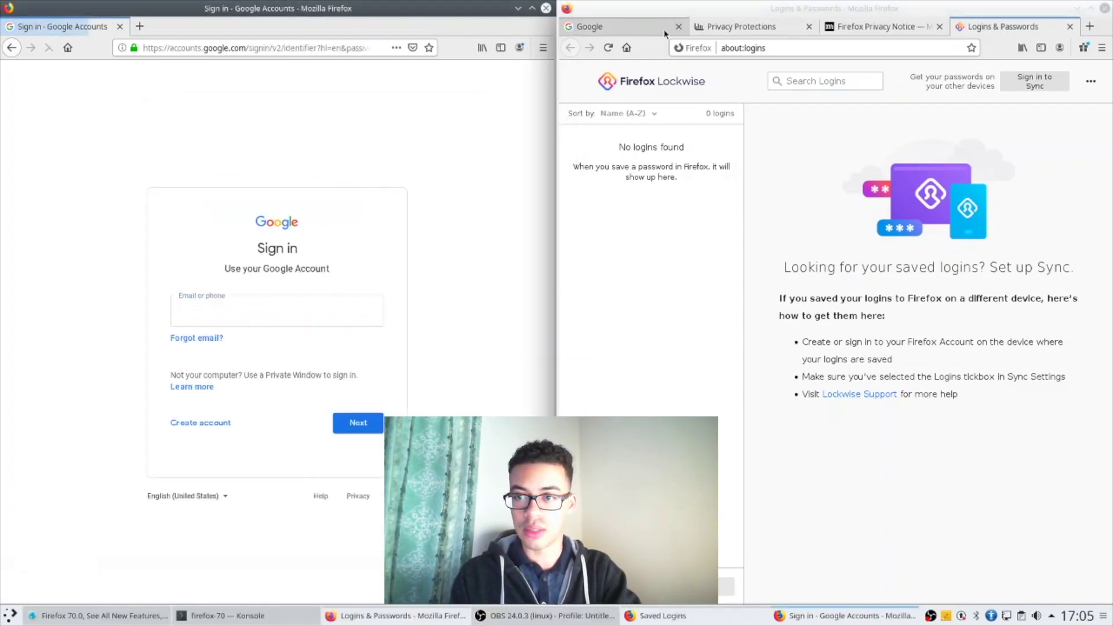
pyautogui.click(626, 26)
pyautogui.click(1084, 80)
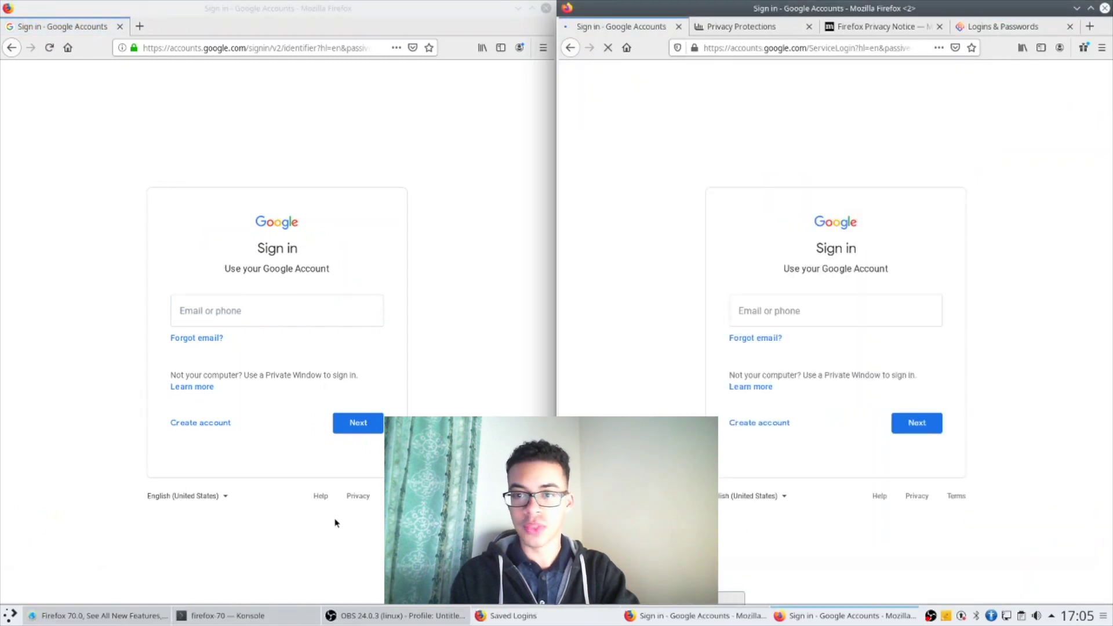
pyautogui.click(227, 427)
pyautogui.click(227, 427)
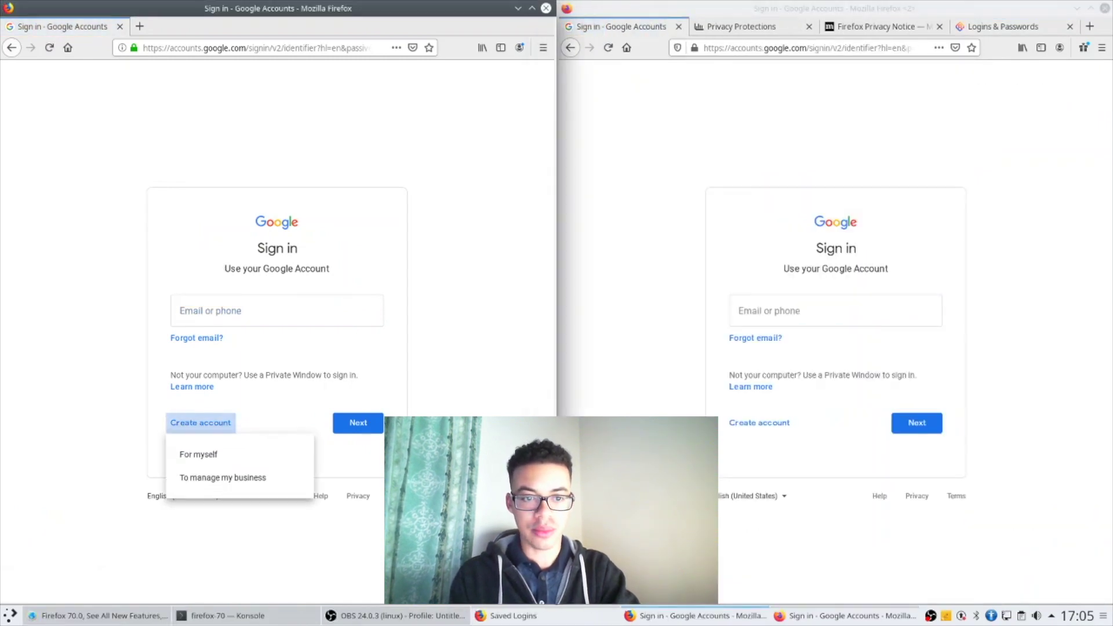
pyautogui.click(735, 427)
pyautogui.click(744, 453)
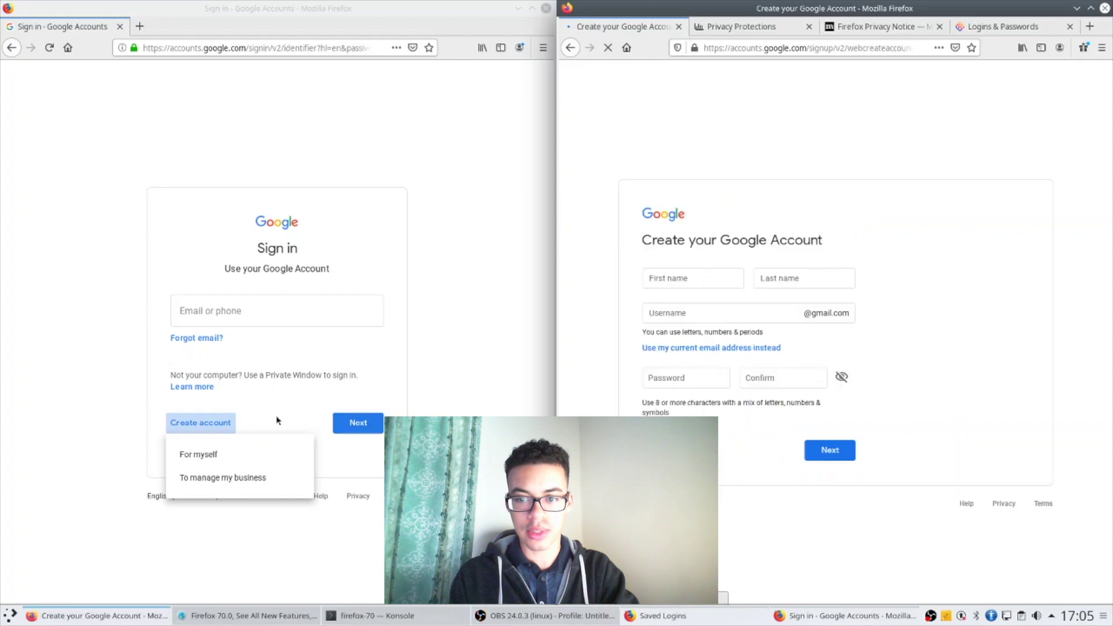
pyautogui.click(210, 454)
# Step: Check the Firefox 69 password field's context menu for a way to fill a password
pyautogui.click(156, 377)
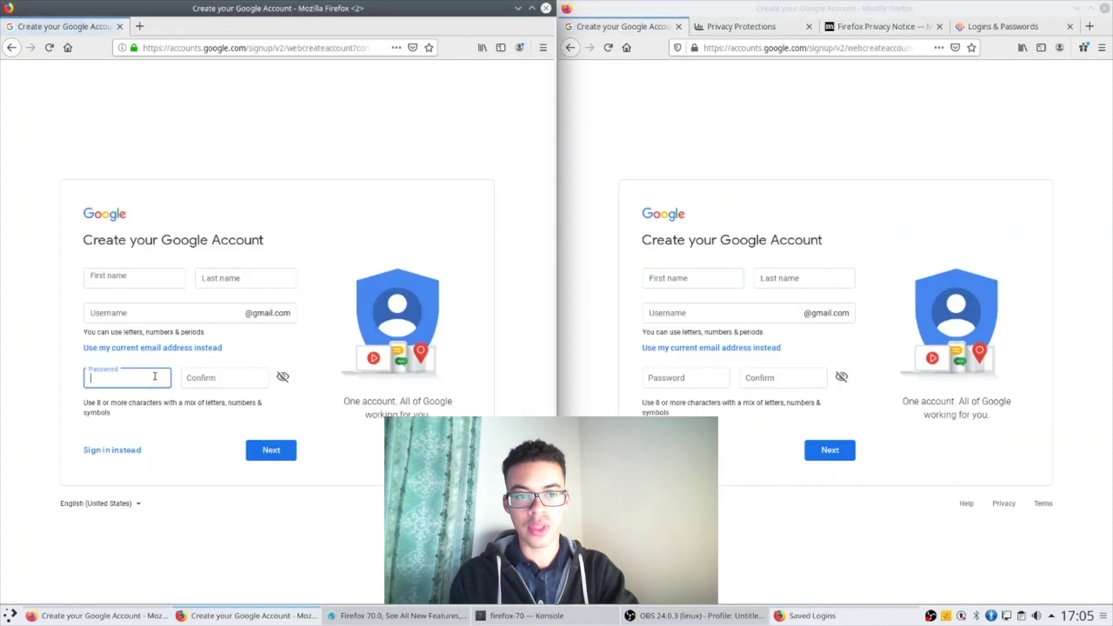
pyautogui.rightClick(156, 381)
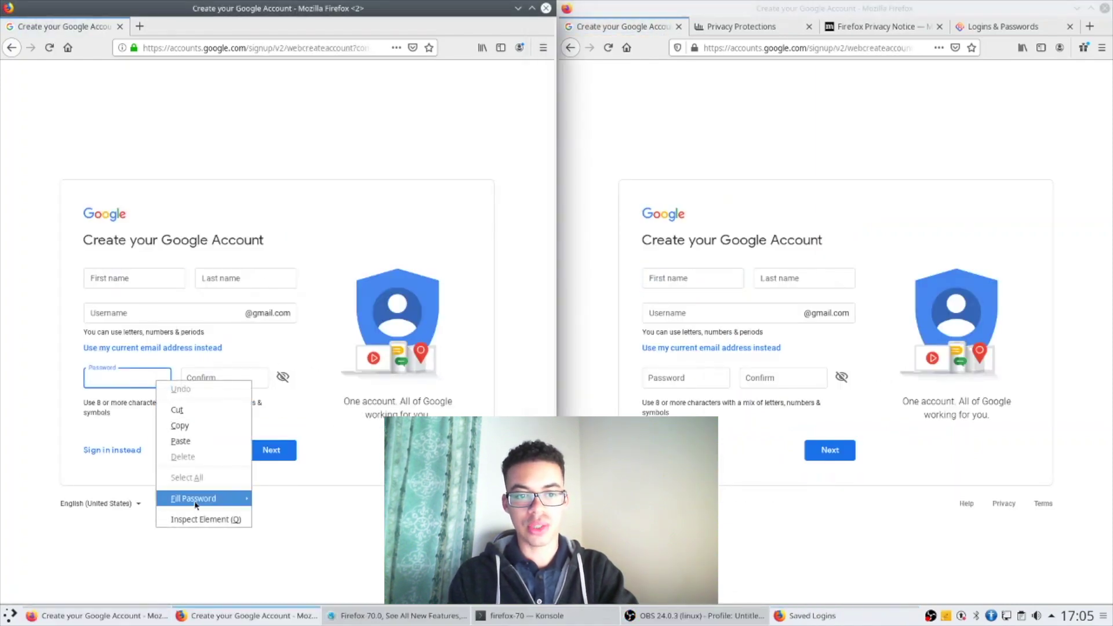
pyautogui.moveTo(200, 505)
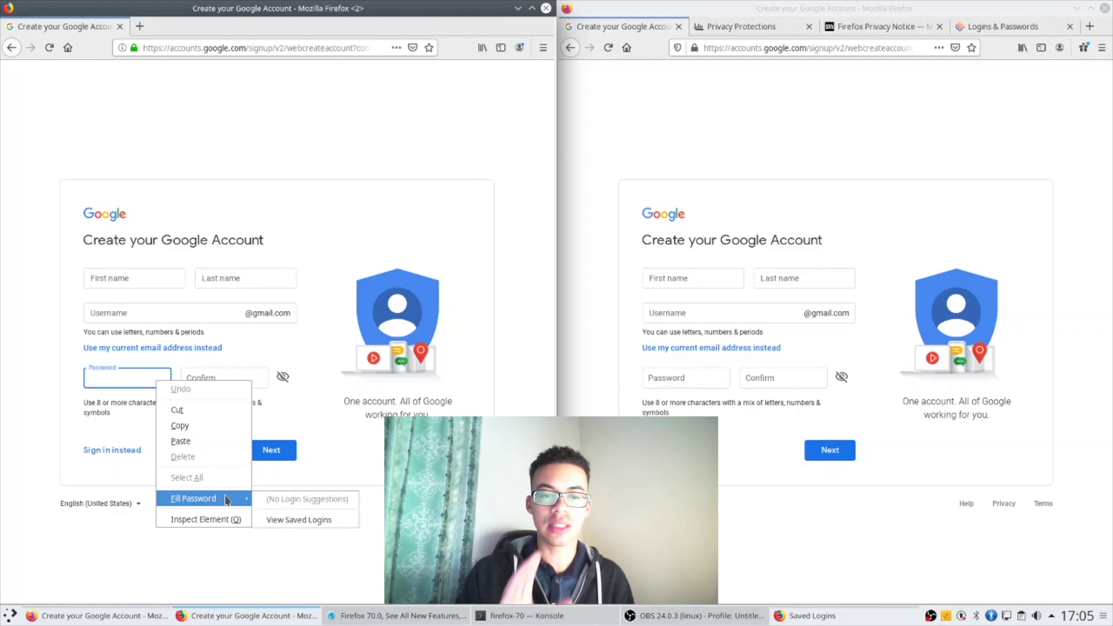
# Step: Fill Firefox 70's Password and Confirm fields with a securely generated password
pyautogui.click(690, 383)
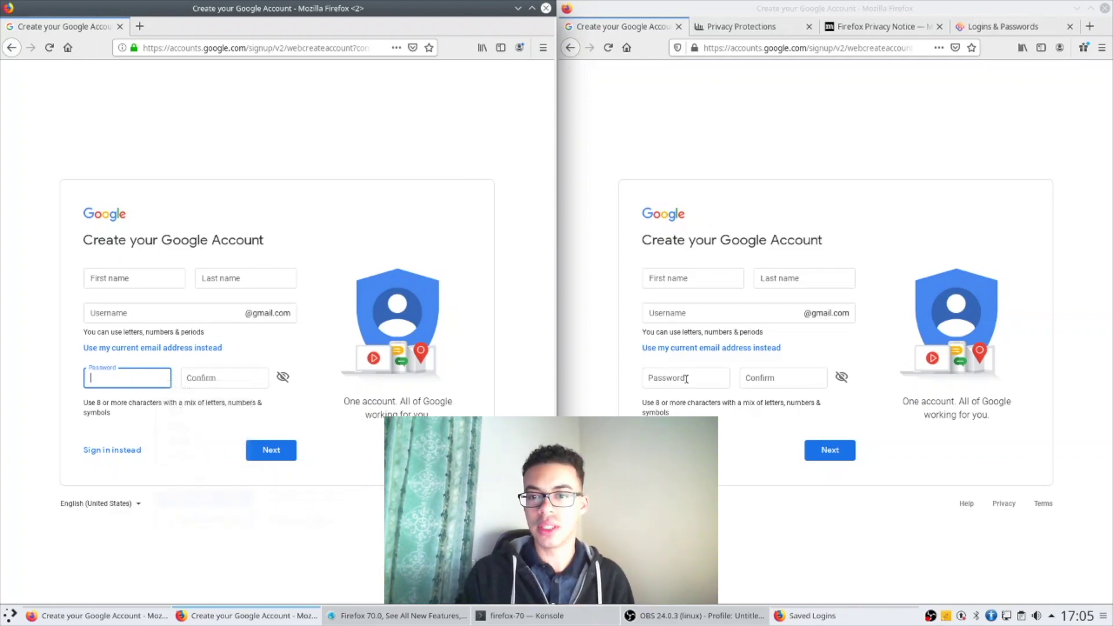
pyautogui.rightClick(690, 383)
pyautogui.click(685, 381)
pyautogui.click(682, 386)
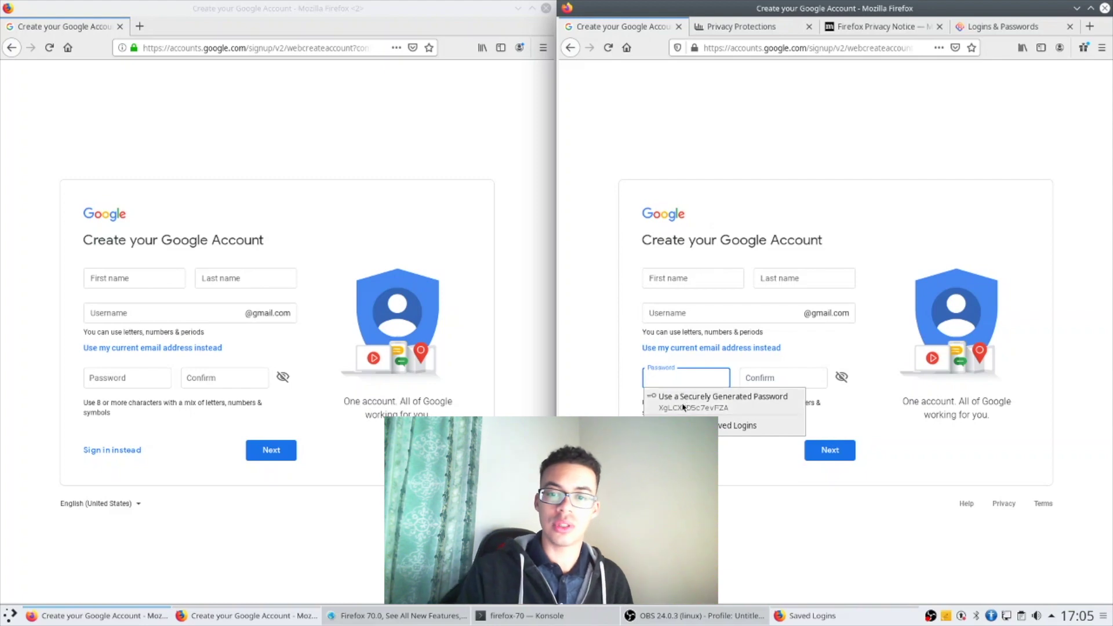
pyautogui.click(685, 407)
pyautogui.click(764, 380)
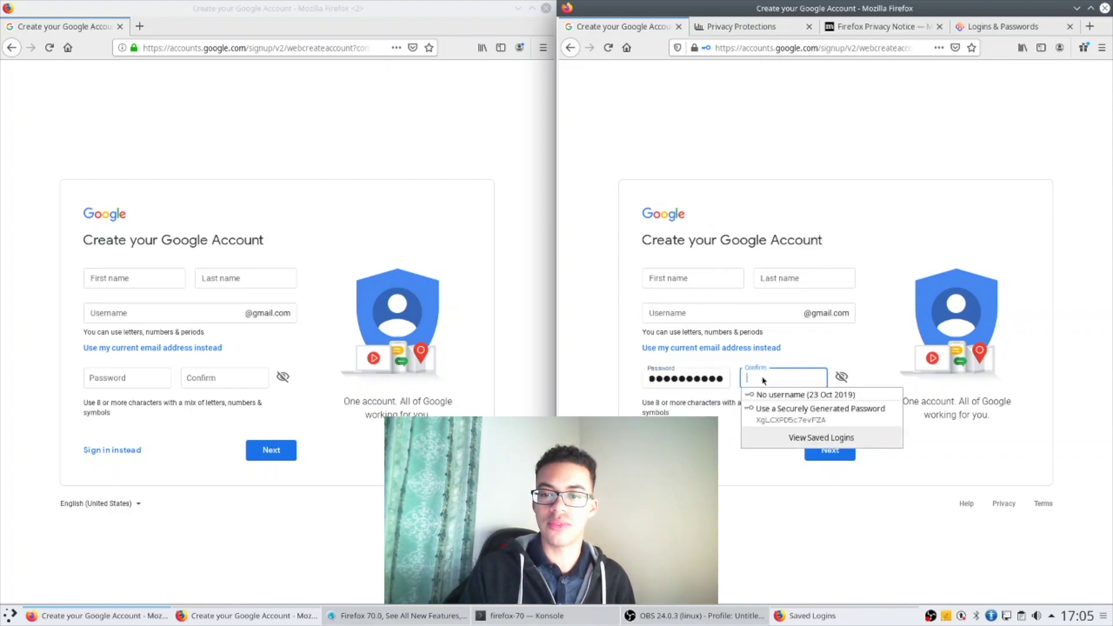
pyautogui.click(795, 417)
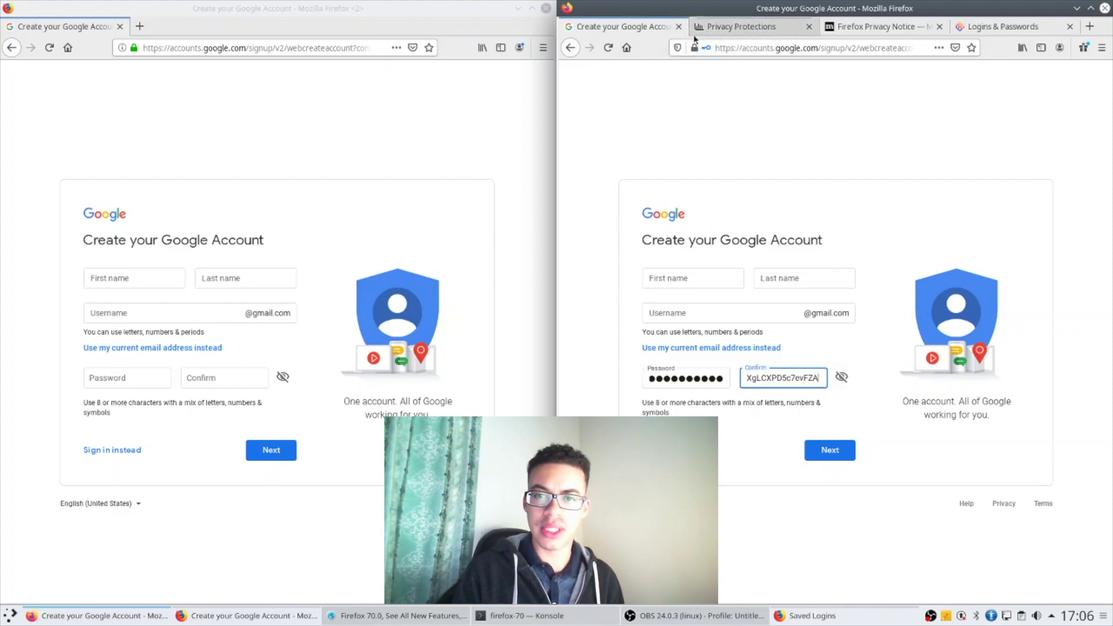
# Step: Load nytimes.com in both windows and open the aid-freeze article right and envoy's account article left
pyautogui.click(739, 51)
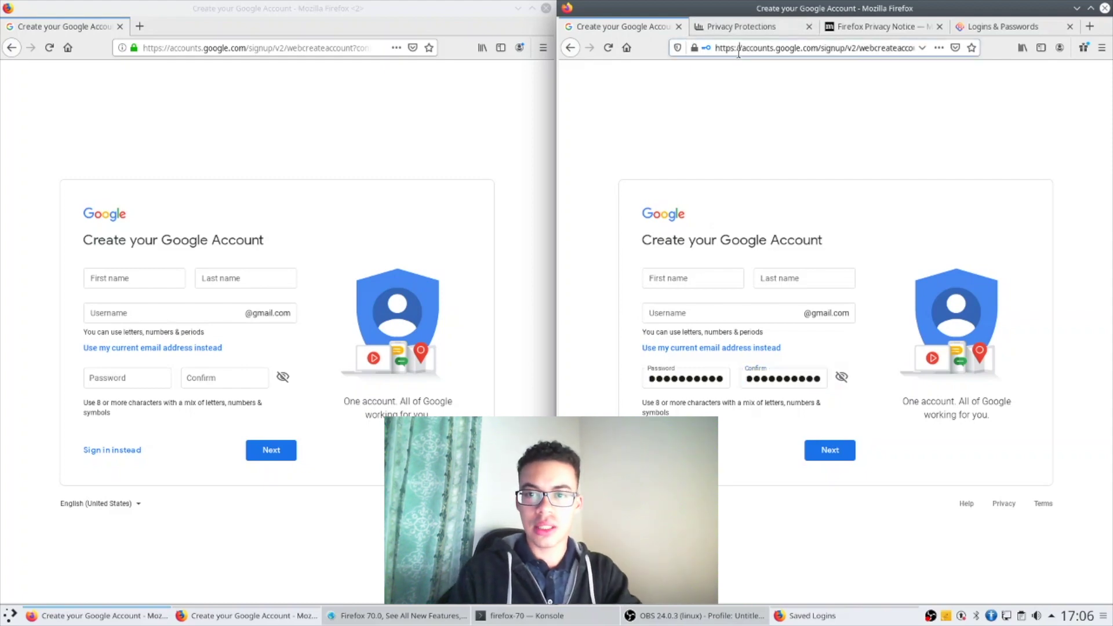
pyautogui.hotkey('ctrl', 'a')
pyautogui.write('nytimes.c')
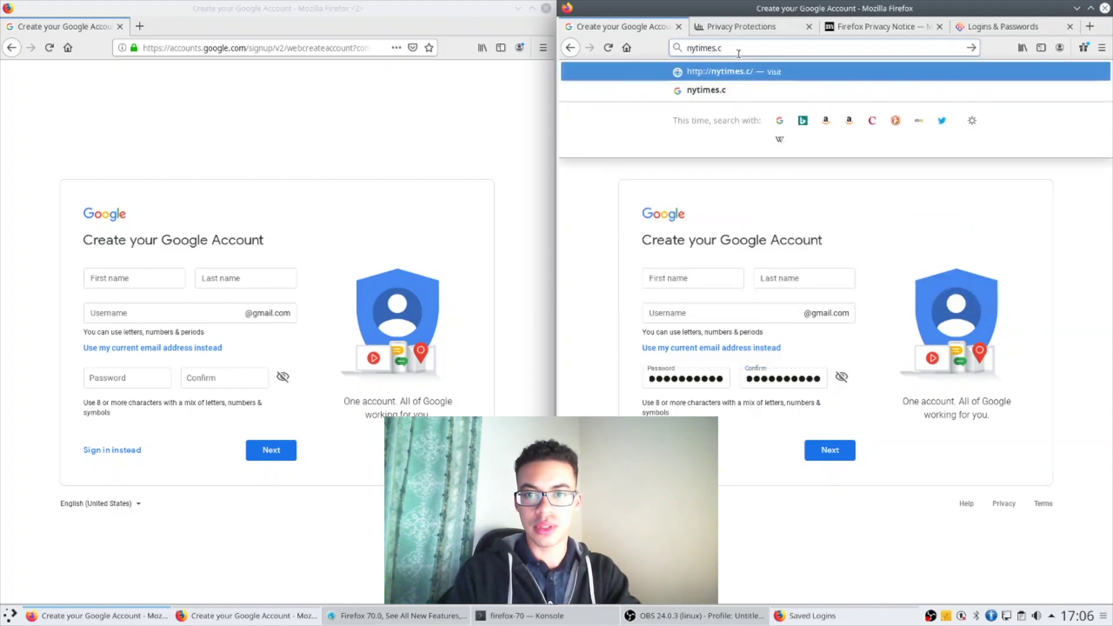
pyautogui.write('om')
pyautogui.press('Return')
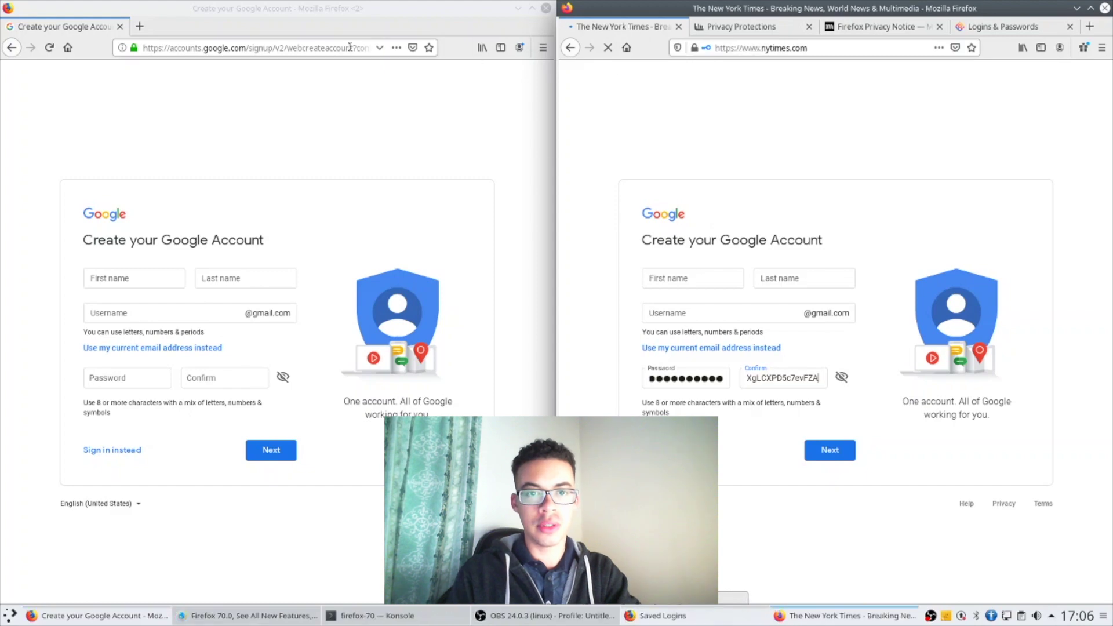
pyautogui.click(347, 45)
pyautogui.write('ny')
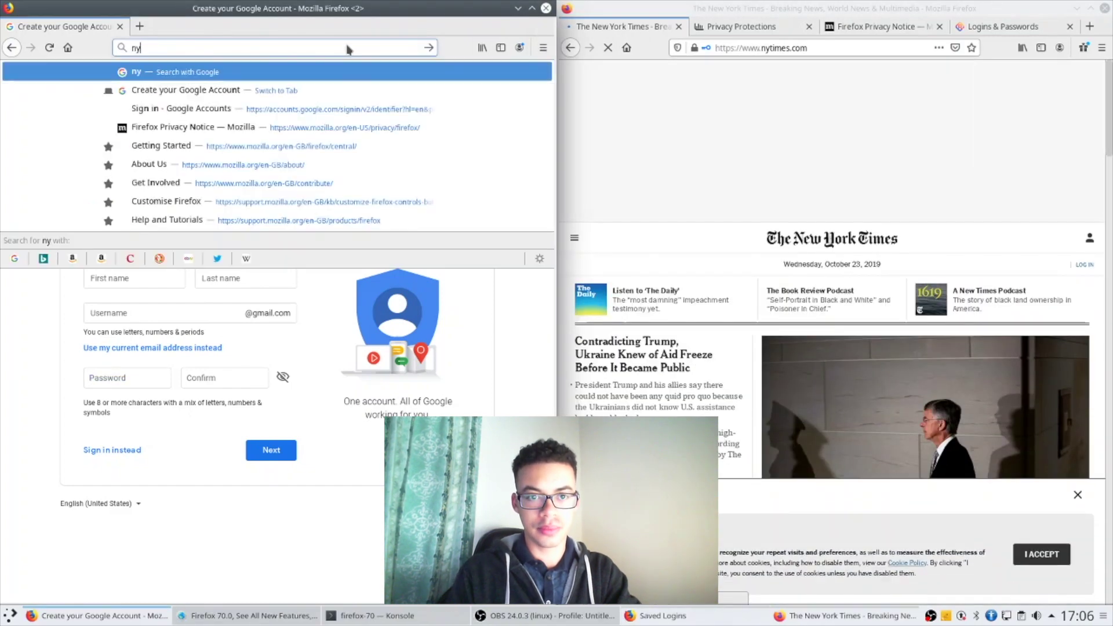
pyautogui.write('times.comn')
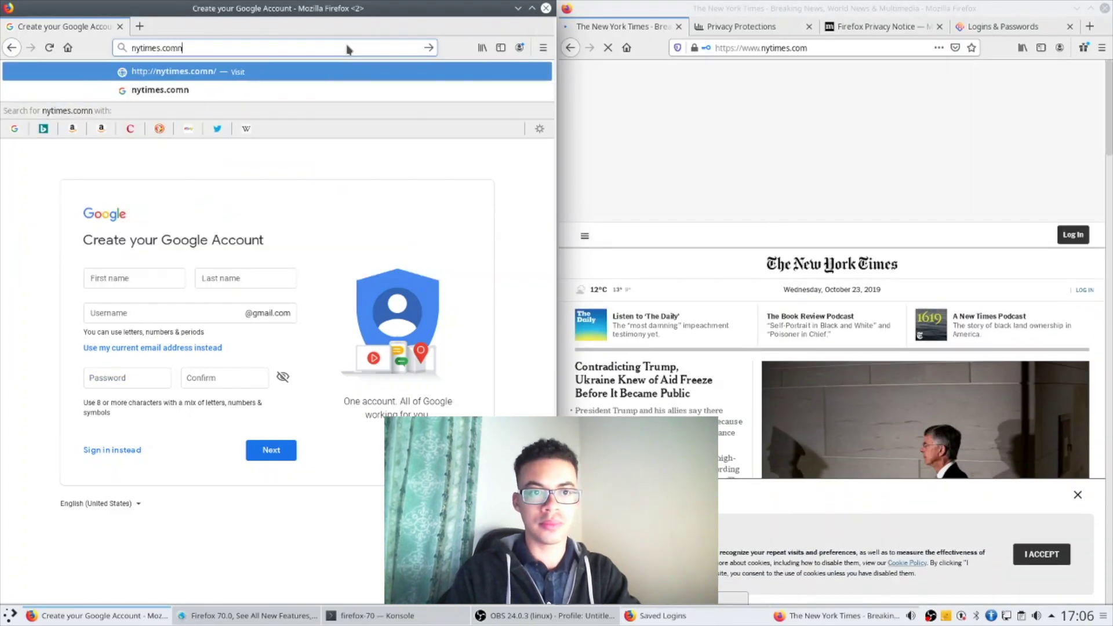
pyautogui.press('BackSpace')
pyautogui.press('Return')
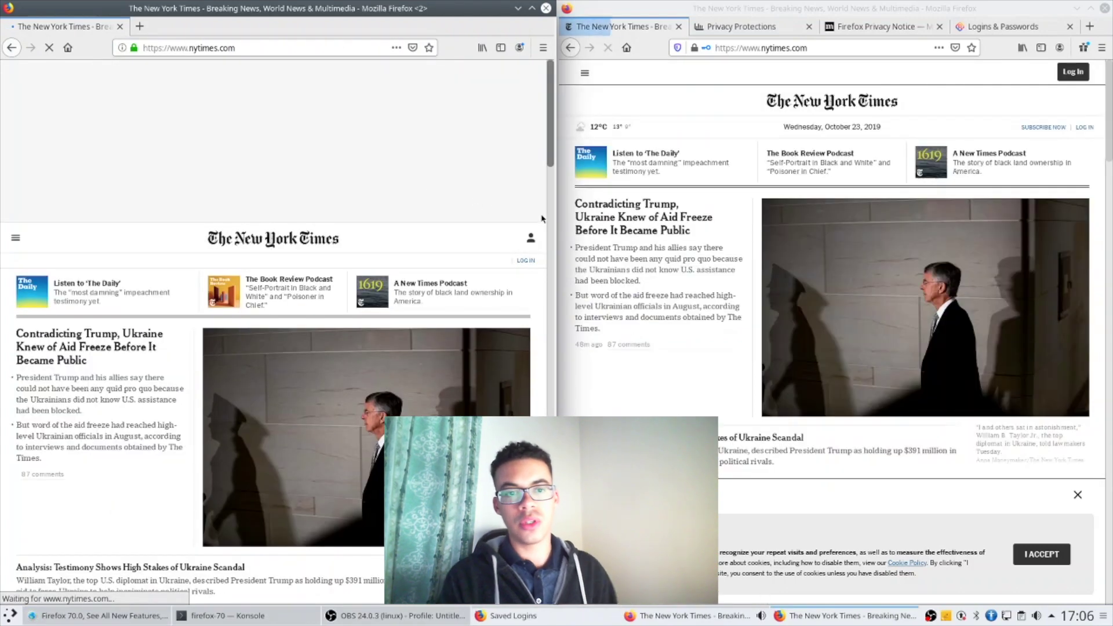
pyautogui.click(667, 272)
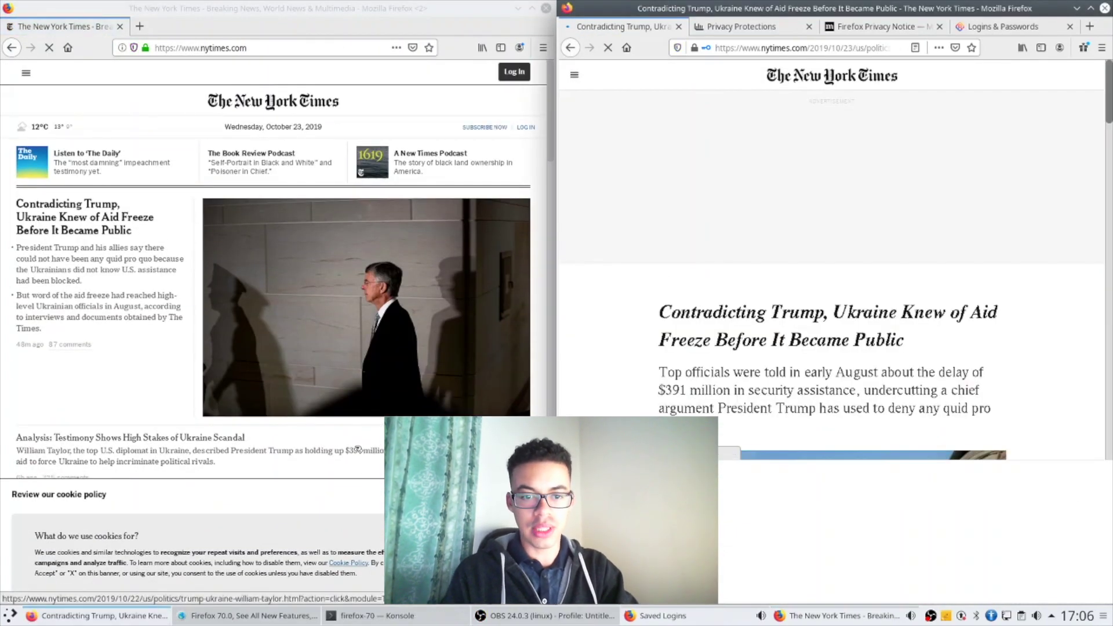
pyautogui.click(358, 450)
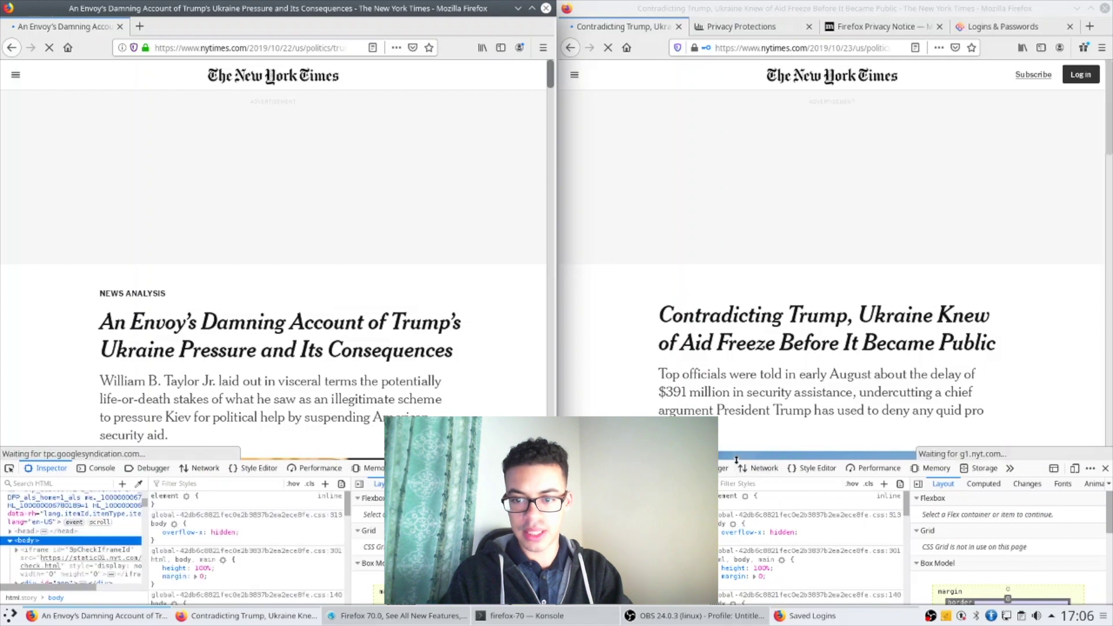
# Step: Enlarge both DevTools panels and add 'color: aqua' to the left window's body rule
pyautogui.moveTo(736, 459); pyautogui.dragTo(736, 321)
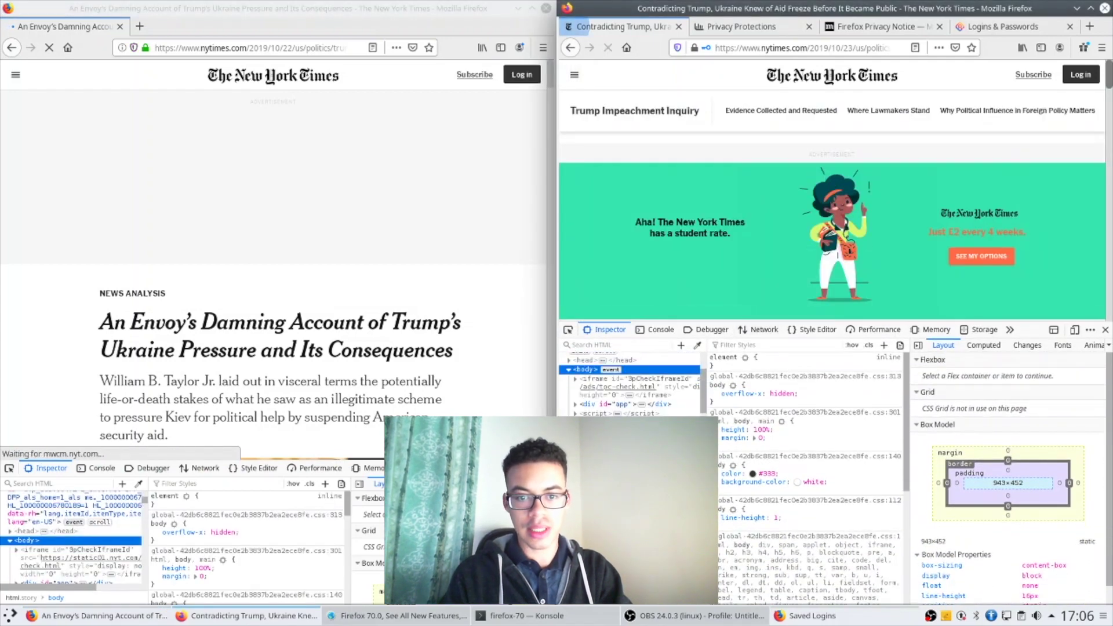
pyautogui.moveTo(429, 461); pyautogui.dragTo(429, 323)
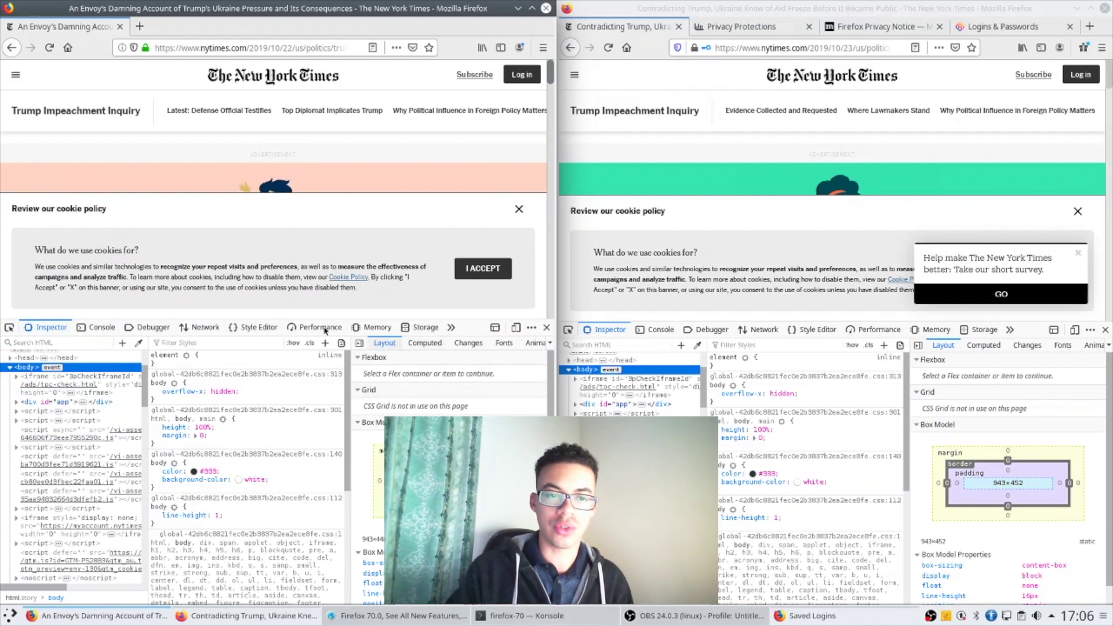
pyautogui.click(248, 396)
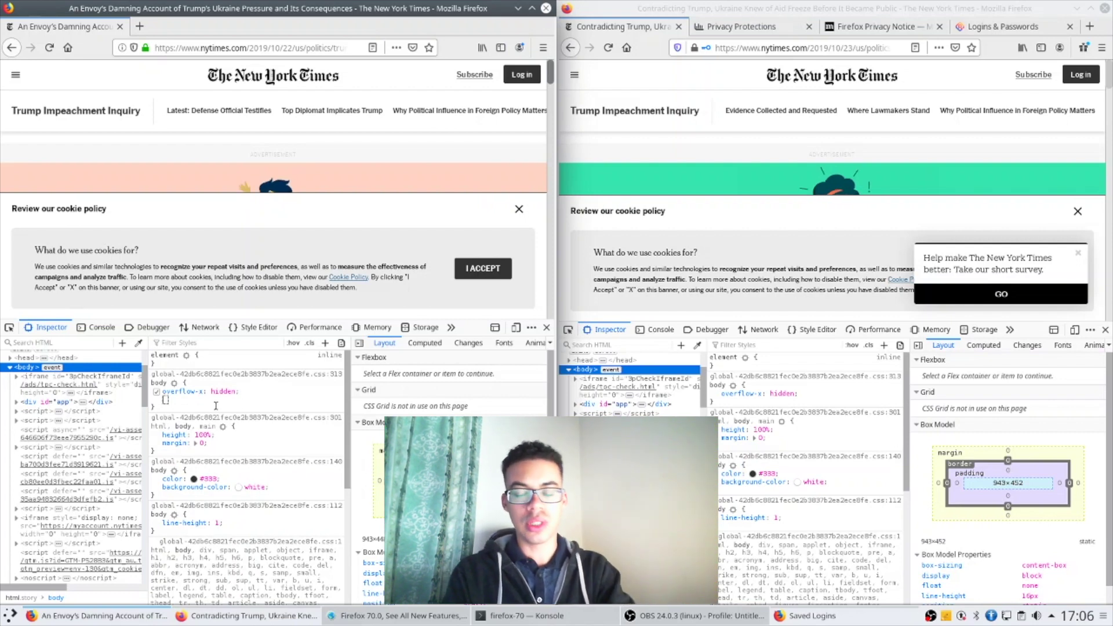
pyautogui.write('color: ')
pyautogui.write('aqua')
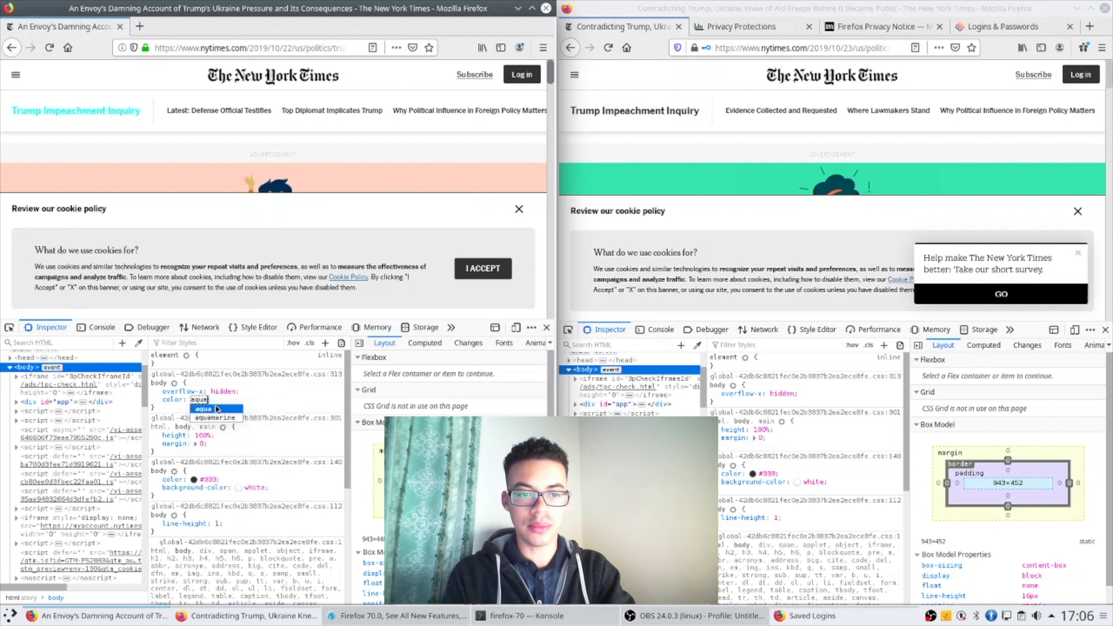
pyautogui.press('Return')
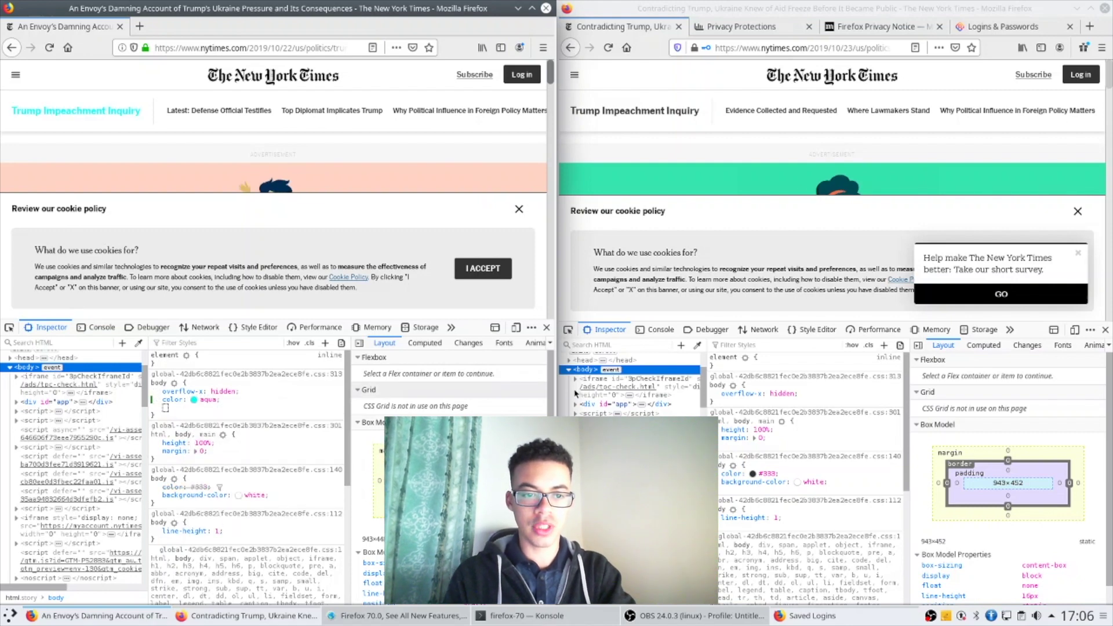
# Step: Add 'color: aqua' to the right window's body rule and open its colour swatch picker
pyautogui.click(800, 394)
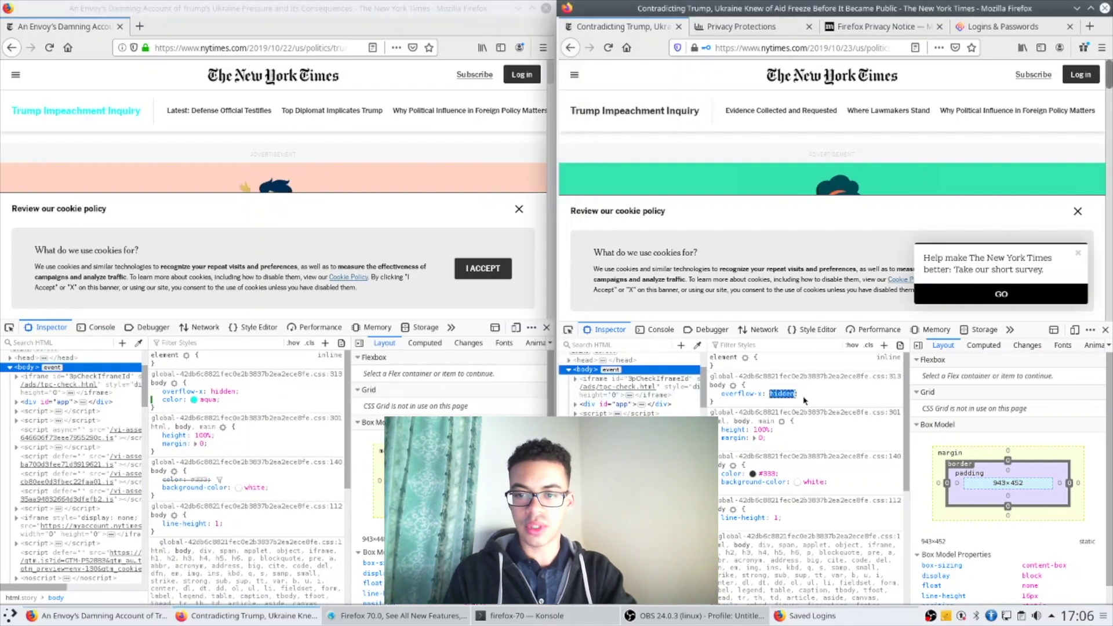
pyautogui.press('Return')
pyautogui.write('color: aliceblue')
pyautogui.press('Tab')
pyautogui.write('aqua')
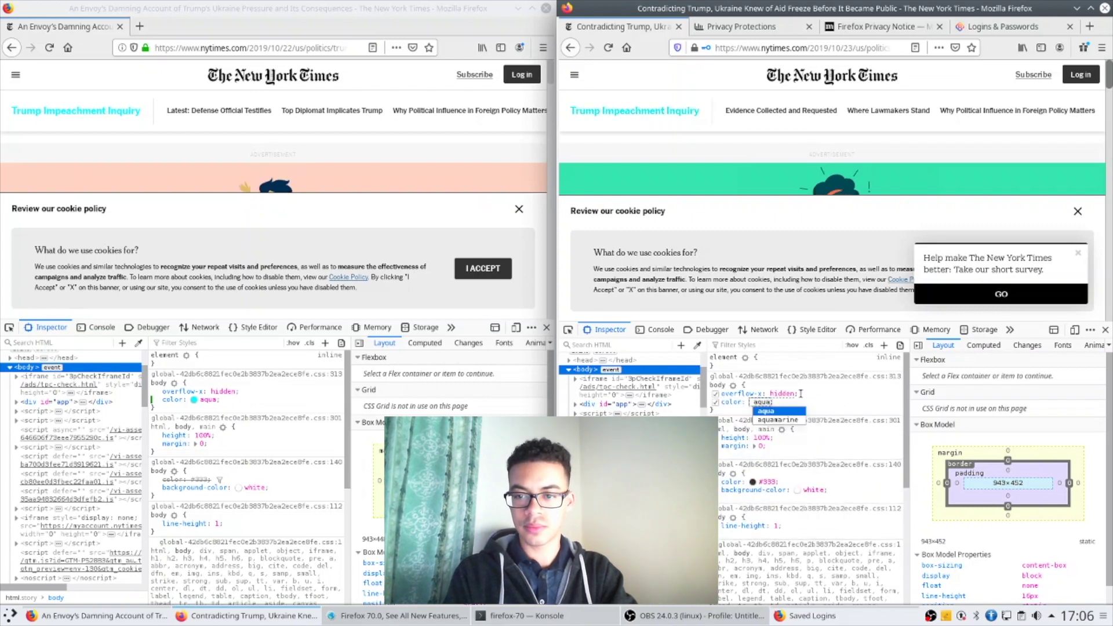
pyautogui.press('Return')
pyautogui.click(753, 402)
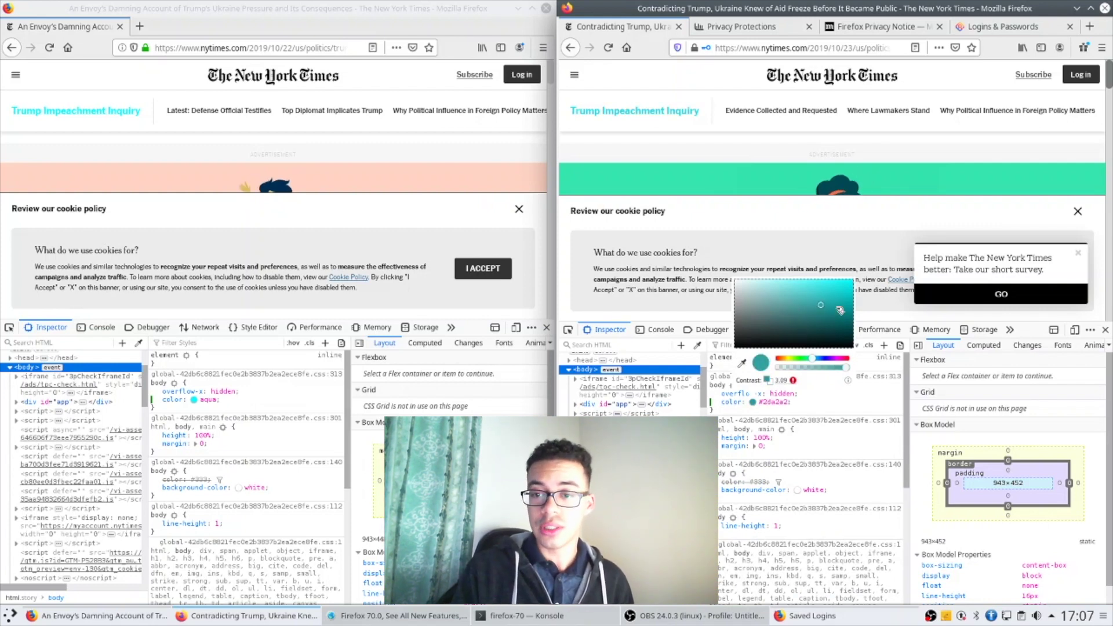
# Step: Try several teal and cyan shades and partial transparency for the right window's body text, ending on grey #686686
pyautogui.click(821, 290)
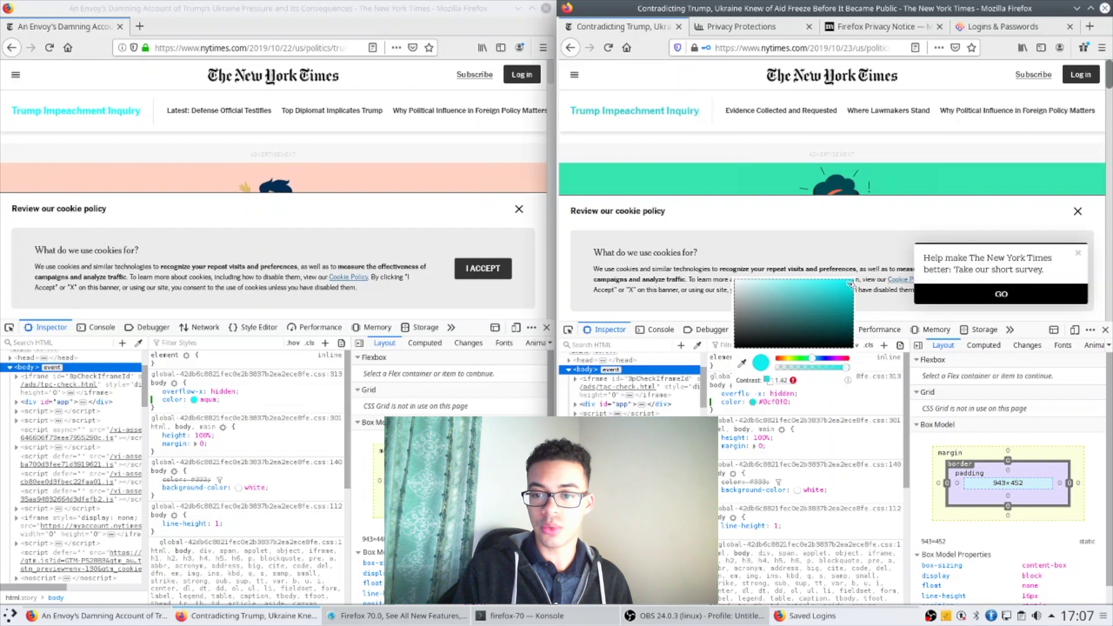
pyautogui.click(823, 293)
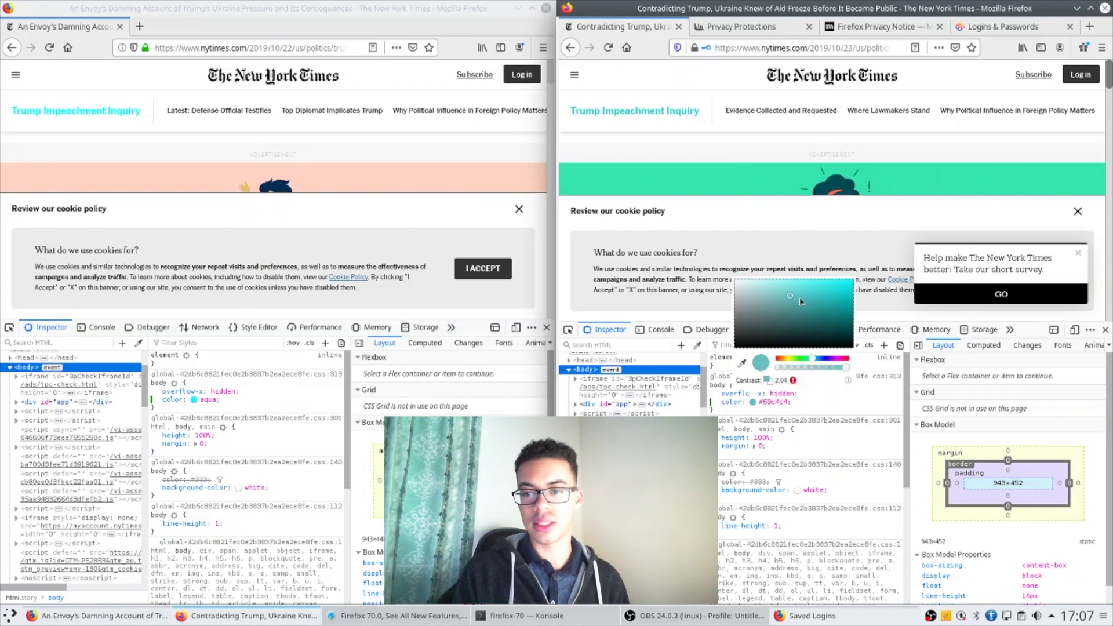
pyautogui.click(797, 313)
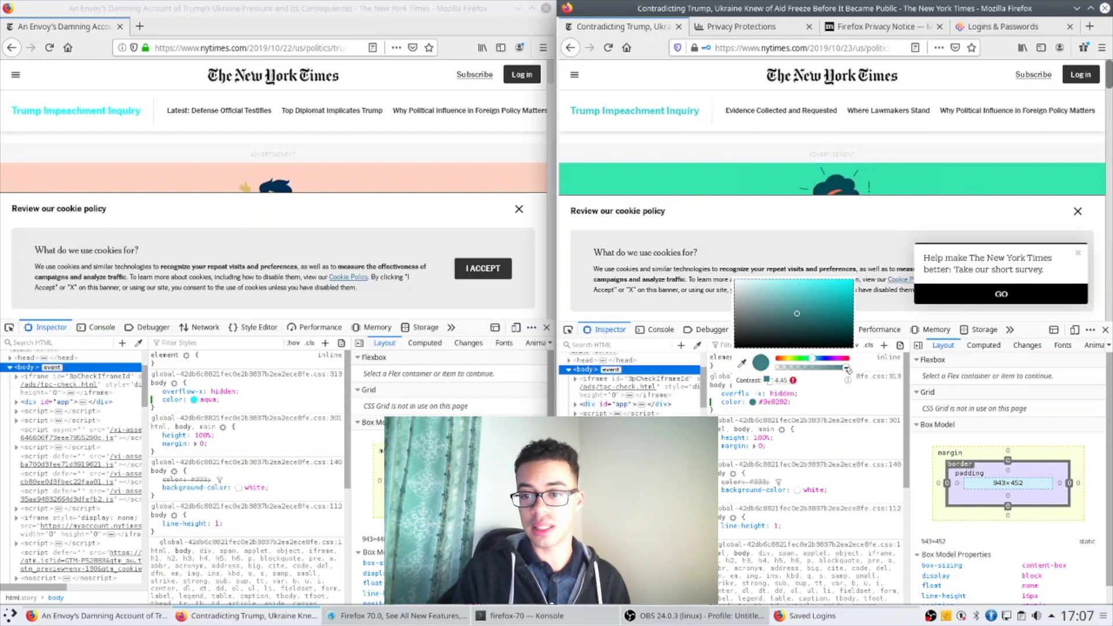
pyautogui.moveTo(827, 368); pyautogui.dragTo(857, 373)
pyautogui.moveTo(811, 309)
pyautogui.mouseDown()
pyautogui.moveTo(838, 291)
pyautogui.moveTo(822, 315)
pyautogui.moveTo(796, 316)
pyautogui.mouseUp()
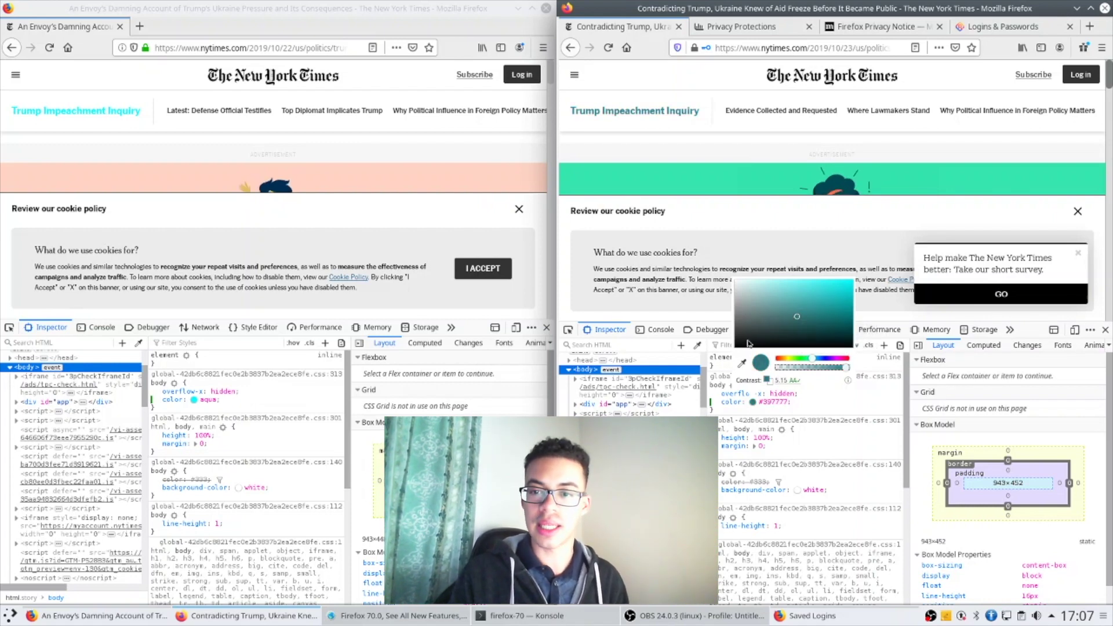
pyautogui.click(760, 313)
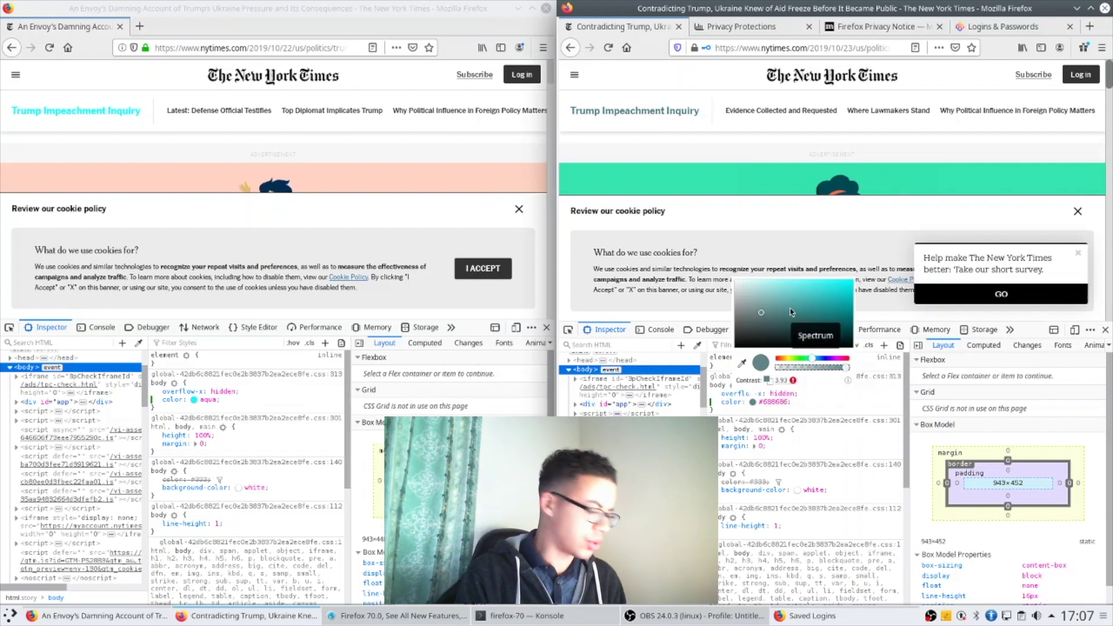
pyautogui.click(908, 401)
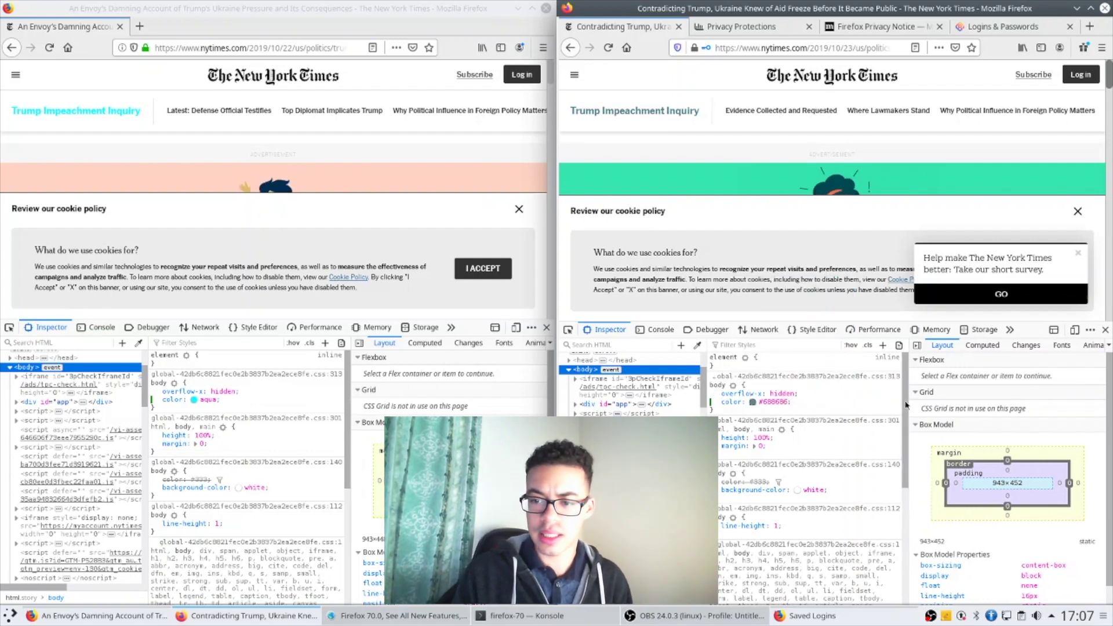
pyautogui.scroll(-1, 908, 404)
pyautogui.scroll(-5, 909, 410)
pyautogui.moveTo(906, 450); pyautogui.dragTo(901, 537)
pyautogui.moveTo(830, 533)
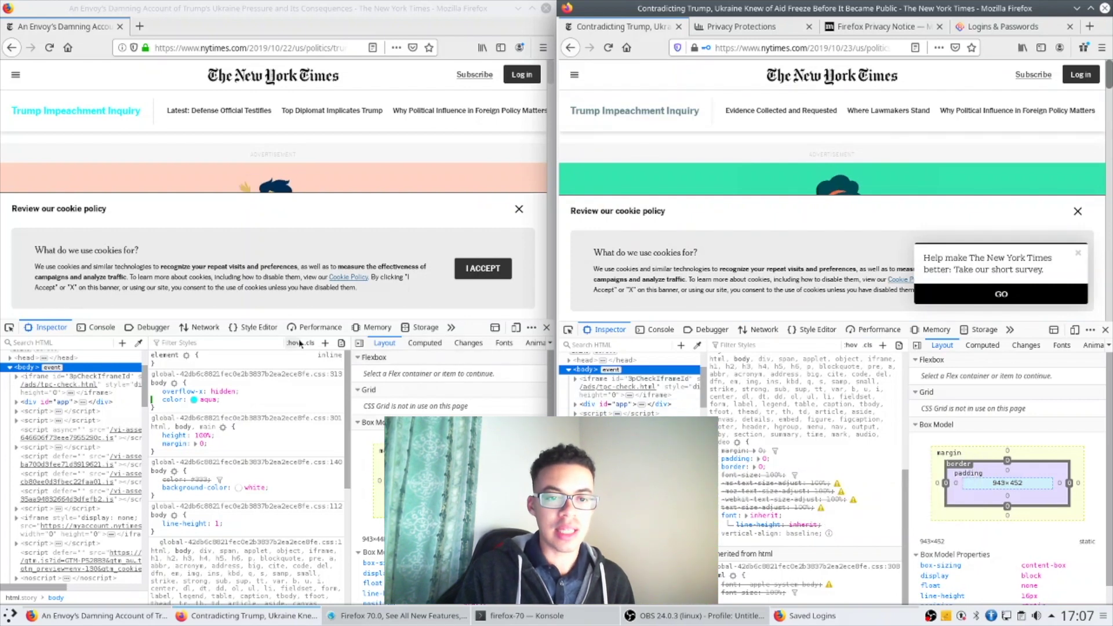
# Step: Show the Accessibility panel in both DevTools windows and turn on accessibility features
pyautogui.click(451, 327)
pyautogui.click(420, 350)
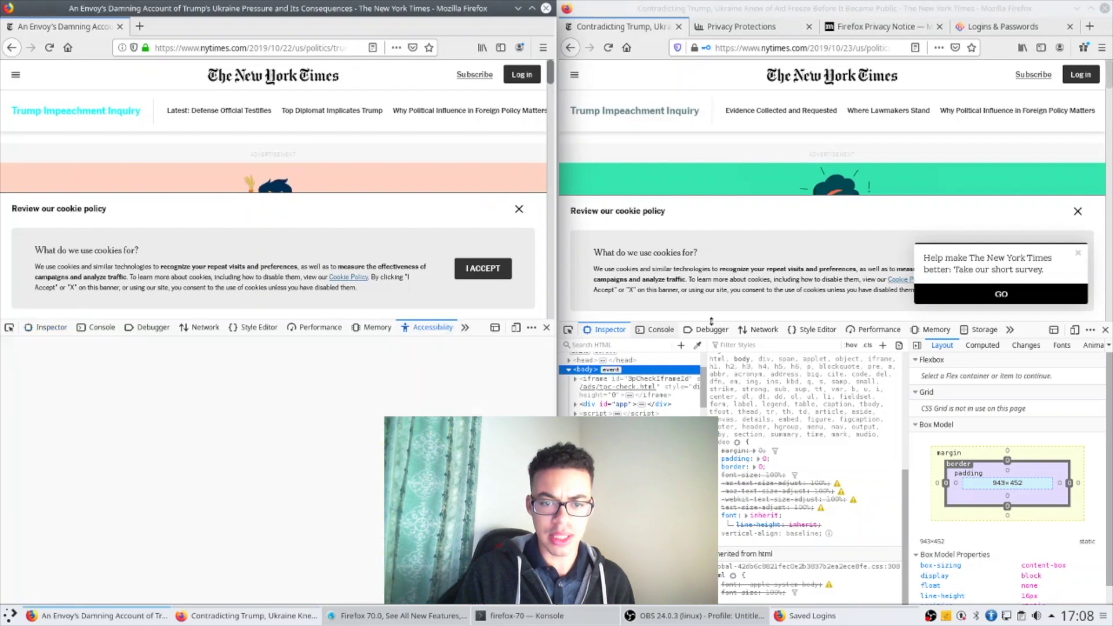
pyautogui.click(1023, 329)
pyautogui.click(980, 351)
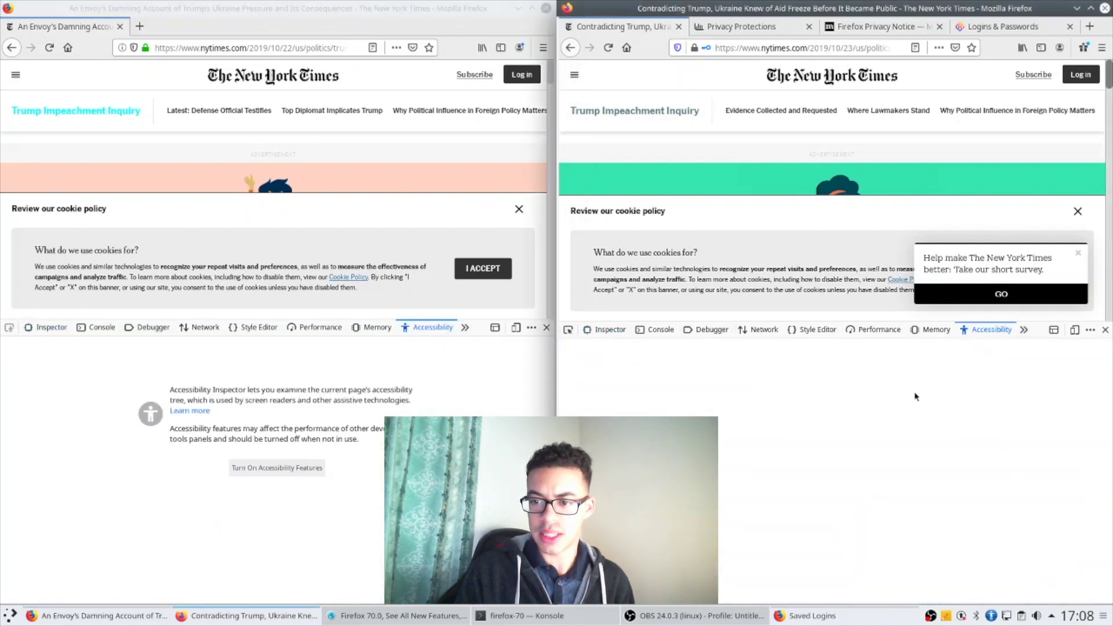
pyautogui.click(277, 468)
pyautogui.click(795, 469)
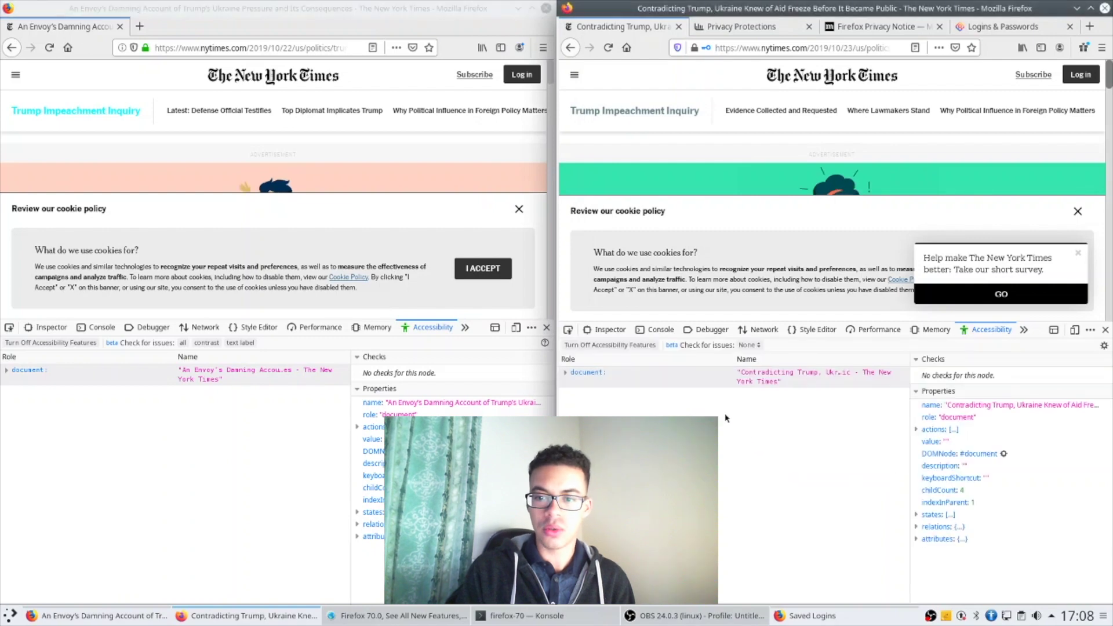
# Step: Check the right window's page for Keyboard issues and inspect the first landmark's issue
pyautogui.click(749, 345)
pyautogui.click(754, 428)
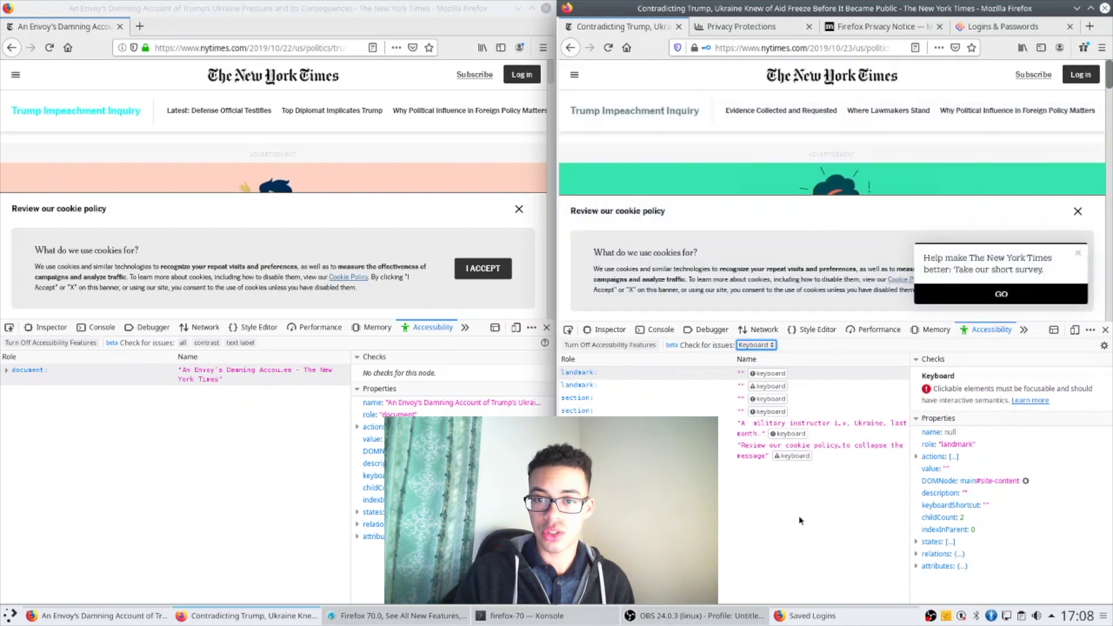
pyautogui.click(769, 373)
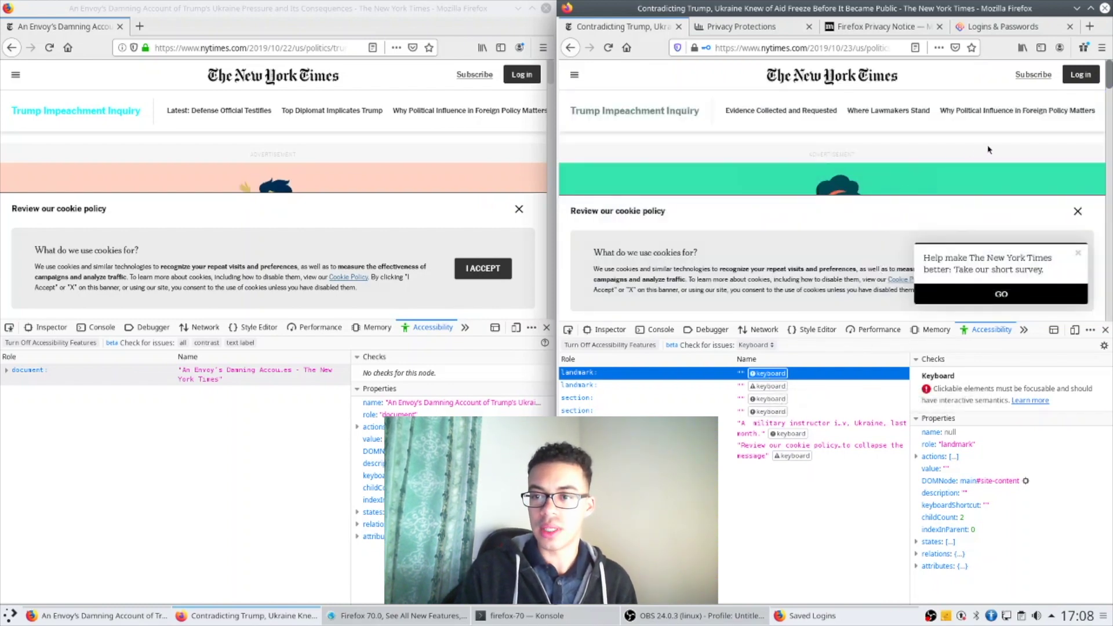
# Step: Scroll the right window's article past the ad and headline into the body text
pyautogui.scroll(-1, 957, 255)
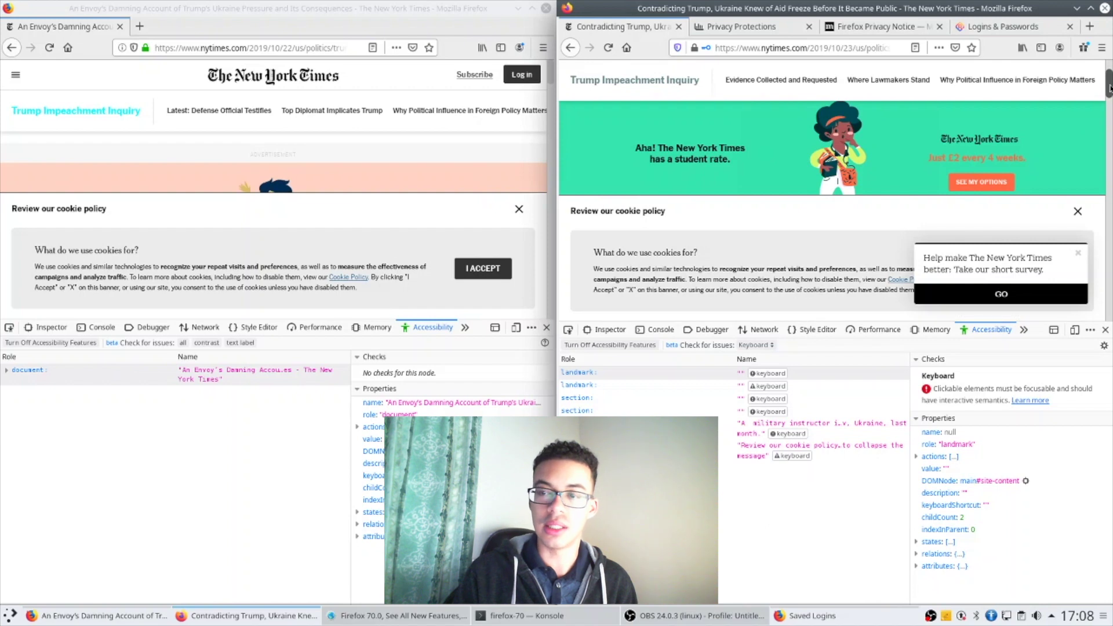
pyautogui.moveTo(1109, 88); pyautogui.dragTo(1109, 106)
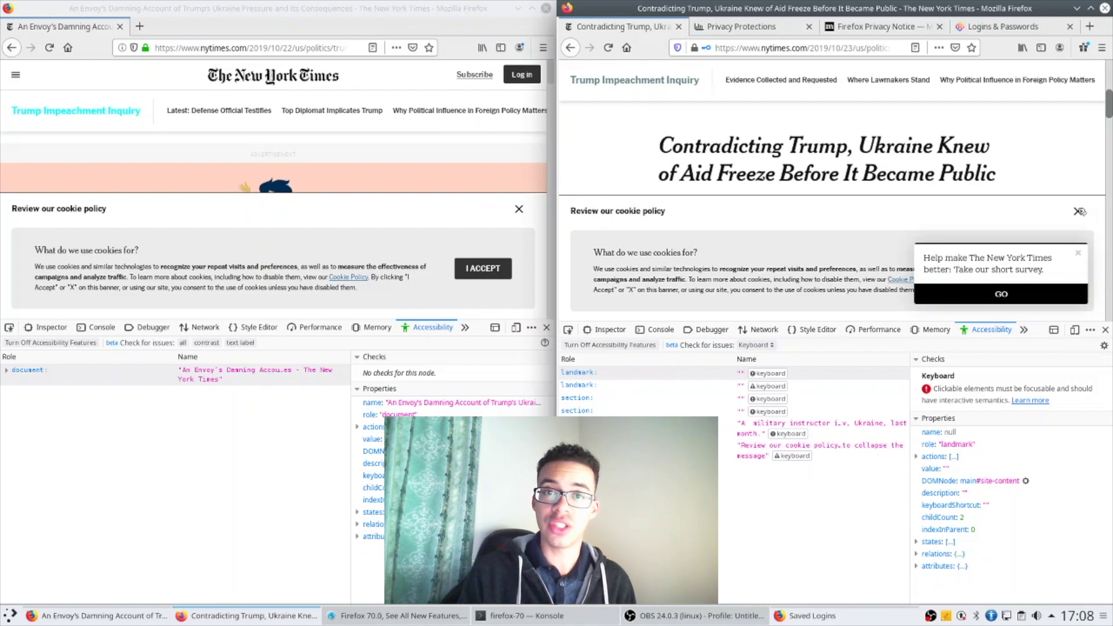
pyautogui.moveTo(1110, 109); pyautogui.dragTo(1110, 183)
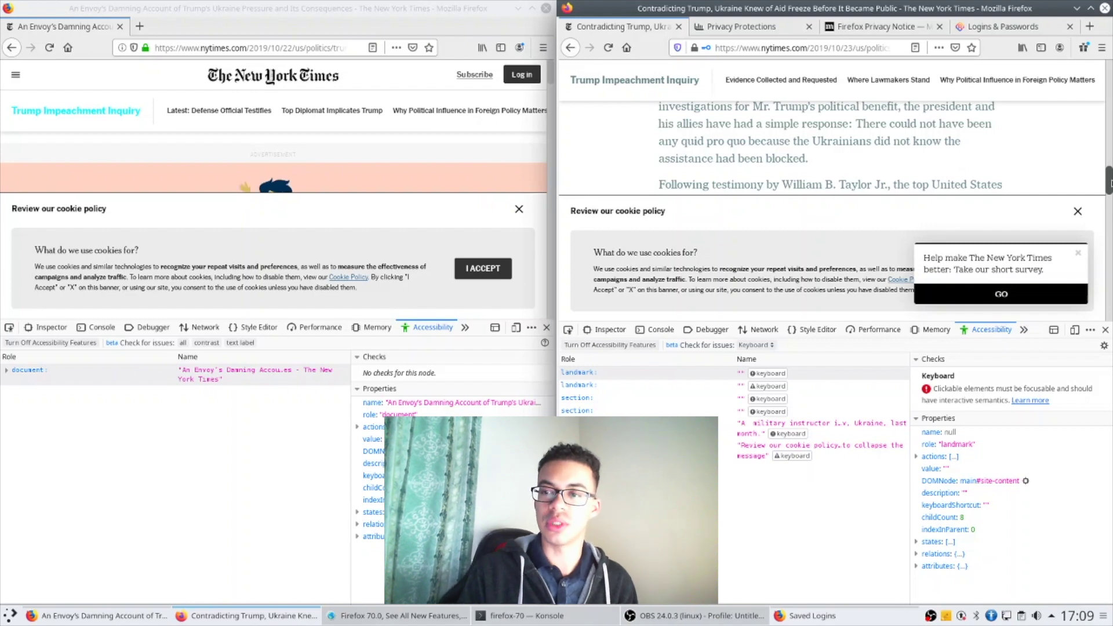
# Step: Scroll the right window's article further down until the A Guide to Impeachment box shows
pyautogui.moveTo(1109, 183); pyautogui.dragTo(1109, 208)
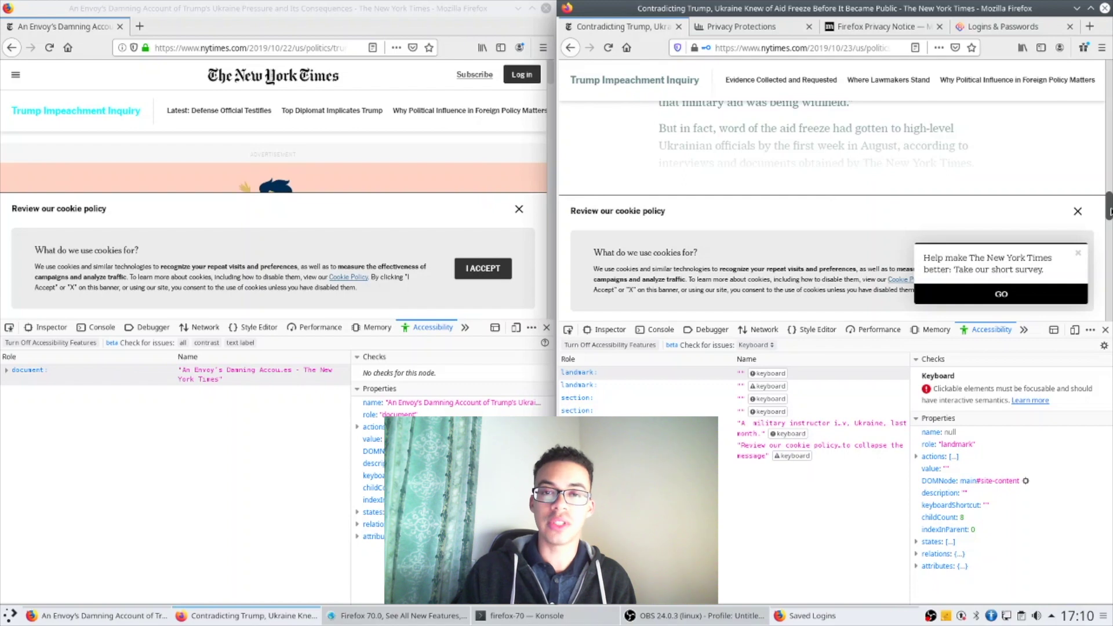
pyautogui.moveTo(1110, 212); pyautogui.dragTo(1109, 231)
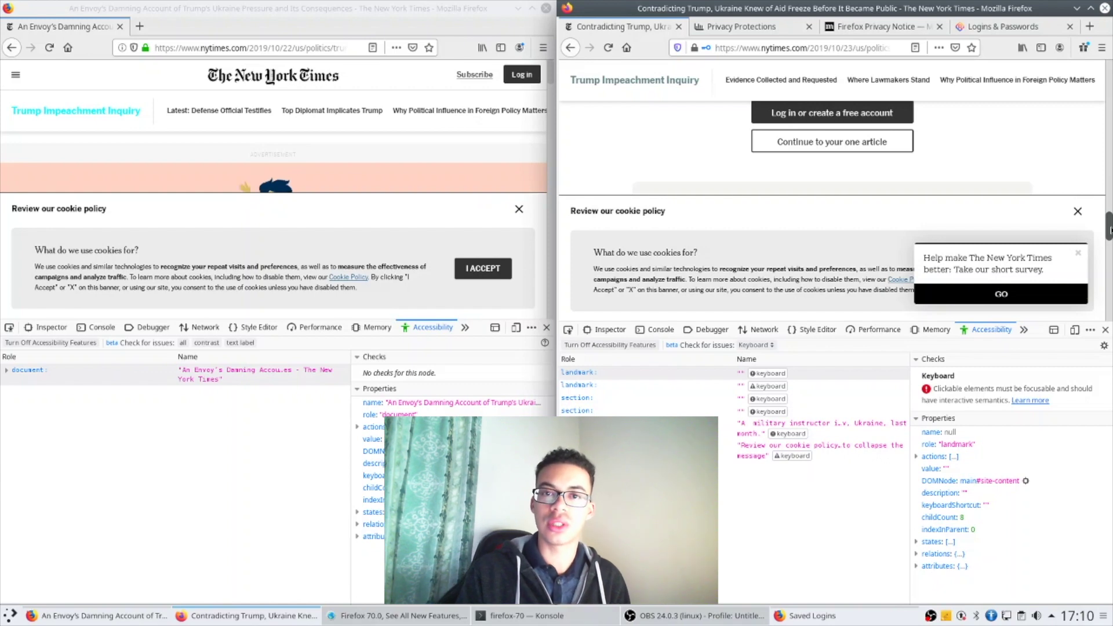
pyautogui.moveTo(1109, 230); pyautogui.dragTo(1109, 238)
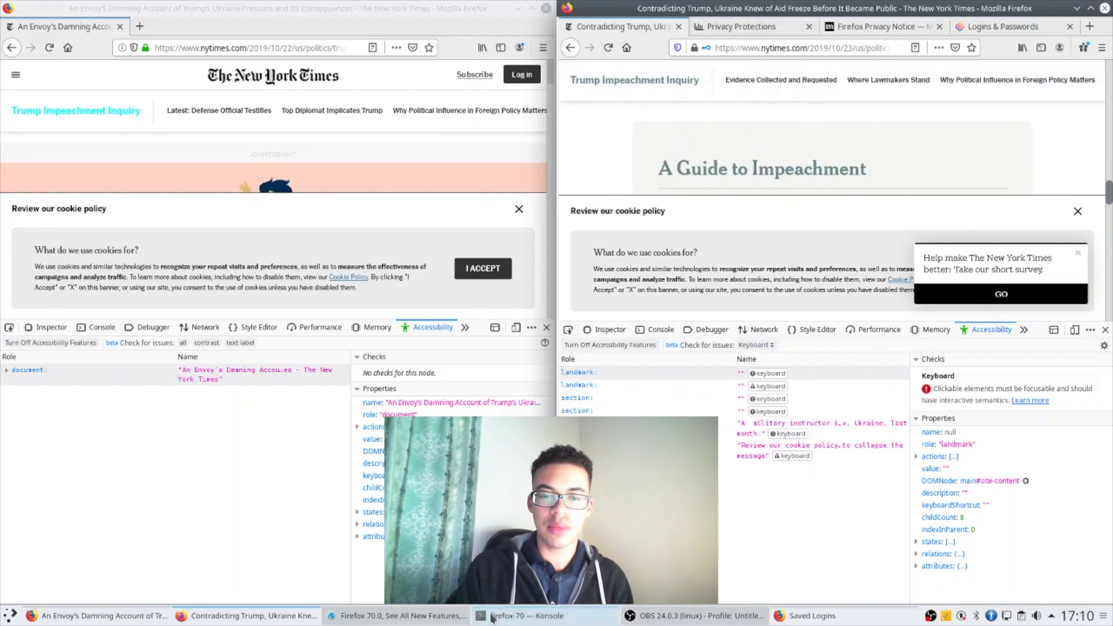
# Step: Bring Konqueror's Firefox 70.0 release notes page to the front from the taskbar
pyautogui.click(398, 615)
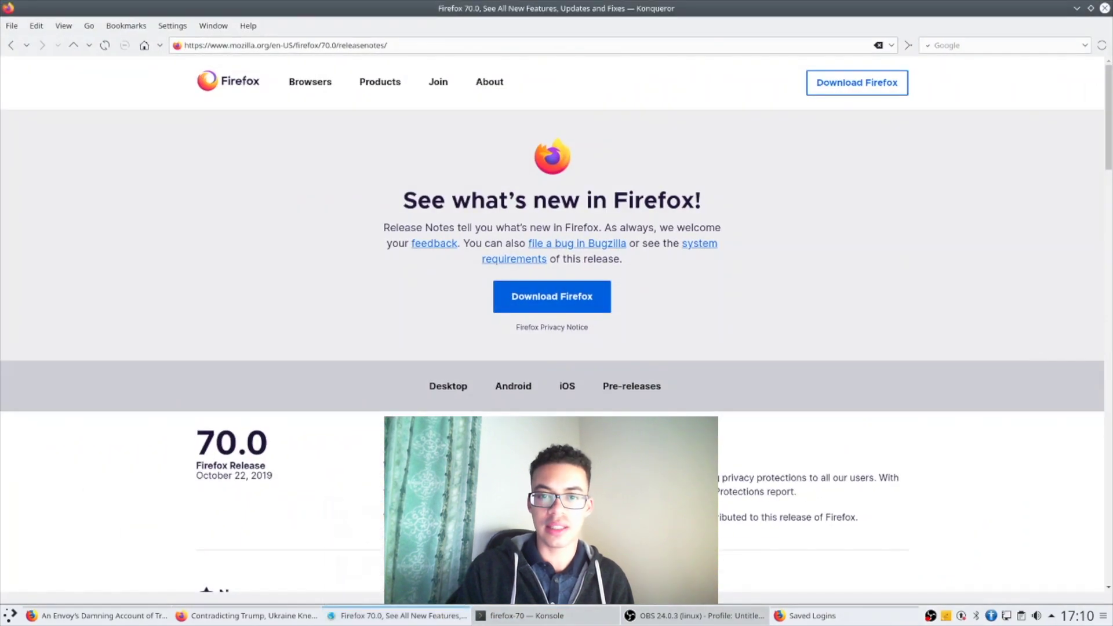